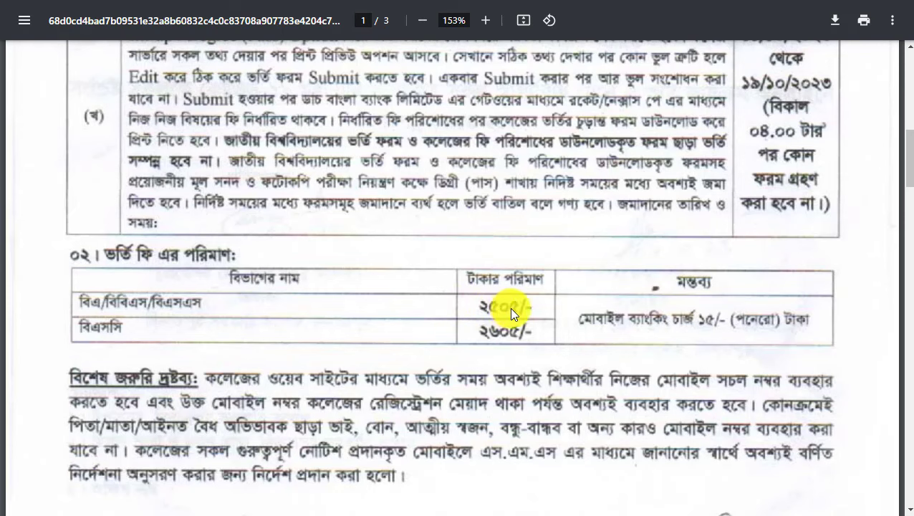
Leave full screen and load the college website dgc.edu.bd in a new full-screen tab.
scroll(733, 336, up, 5)
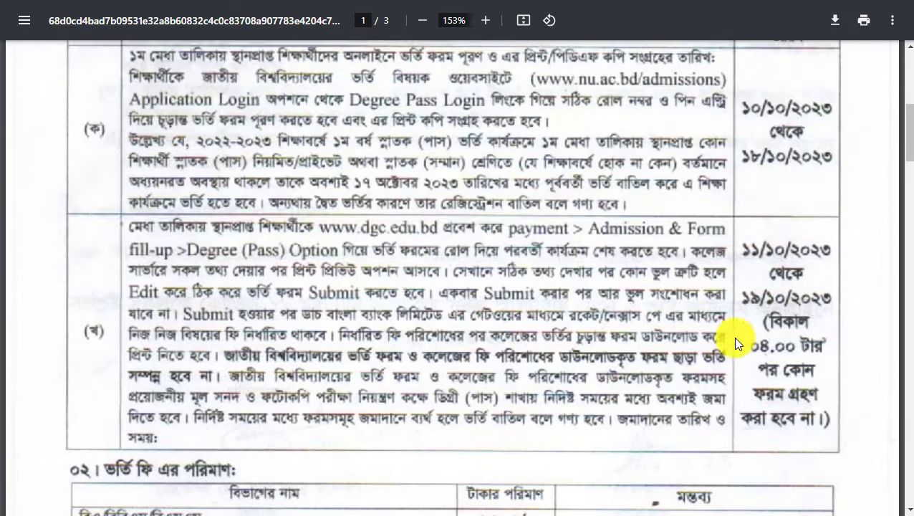
scroll(534, 349, down, 1)
scroll(523, 277, up, 6)
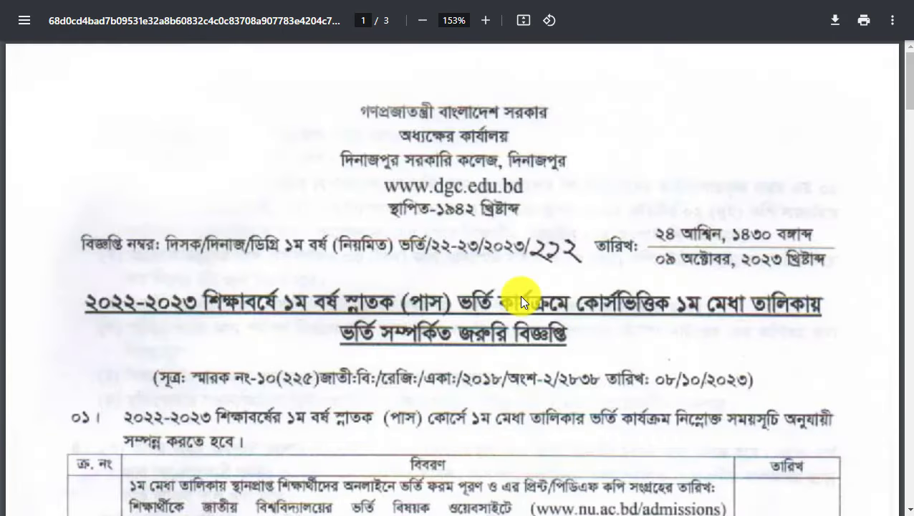
key(F11)
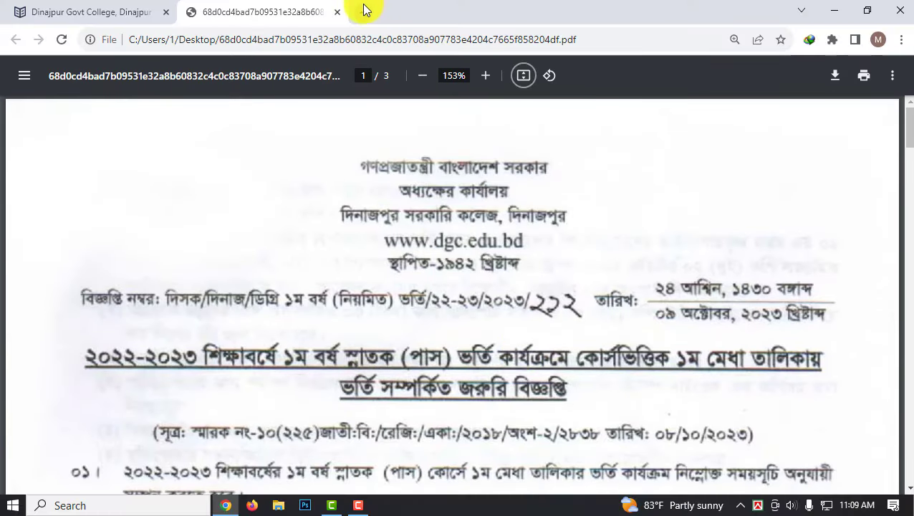
key(ctrl+t)
text(dg)
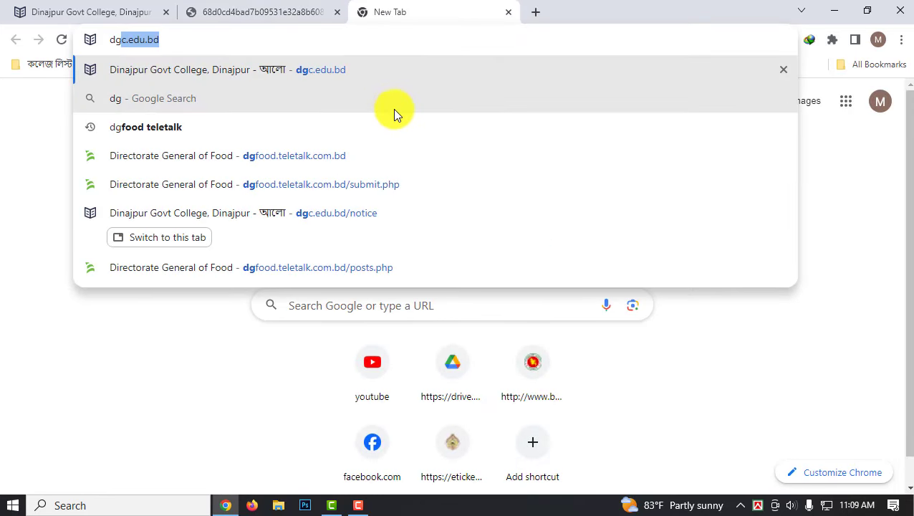
click(199, 73)
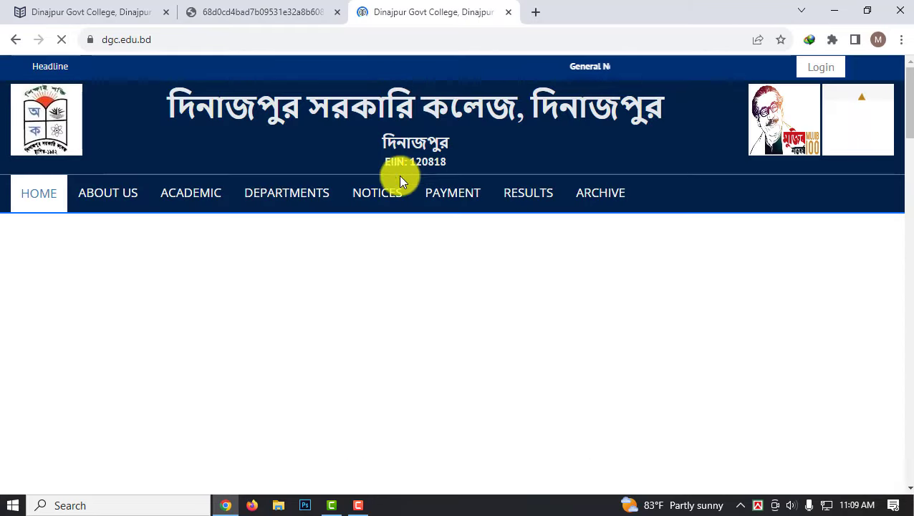
key(F11)
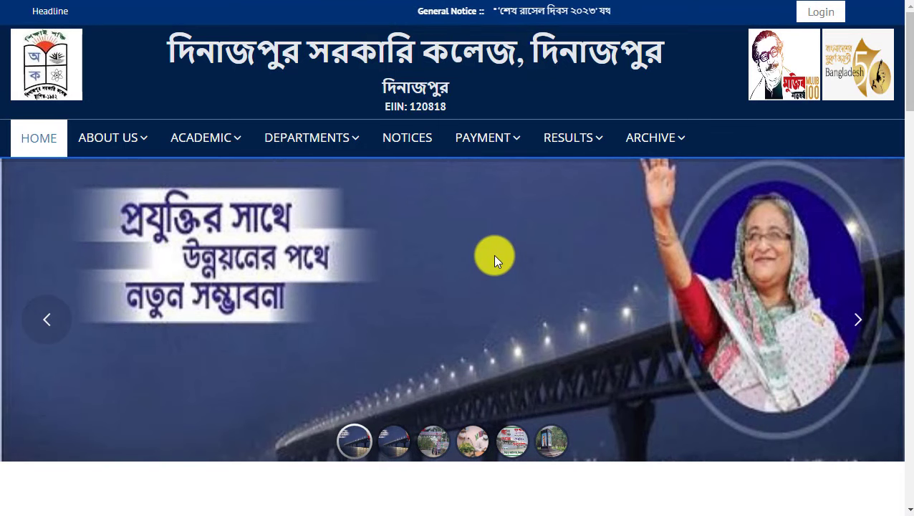
Go to PAYMENT > Admission & Form fill-up, Degree (Pass), and Apply Now for Degree 1st Year.
mouse_move(496, 139)
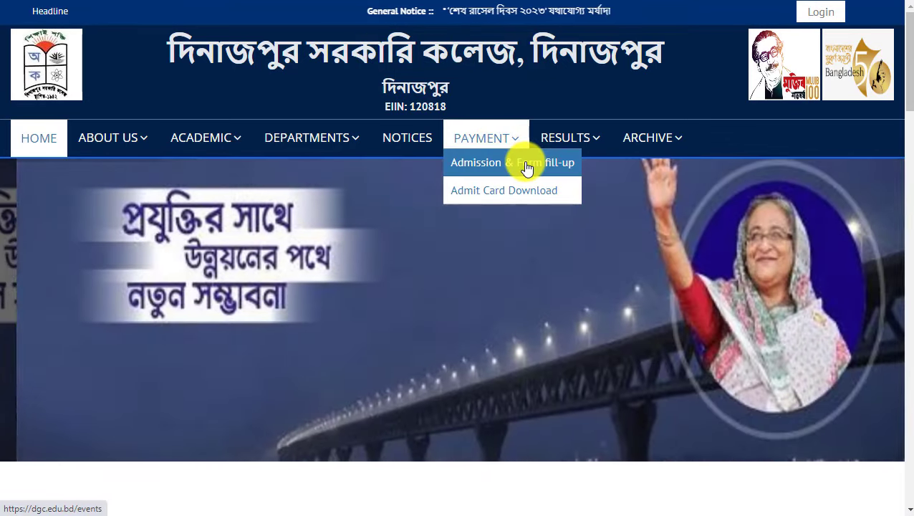
click(527, 165)
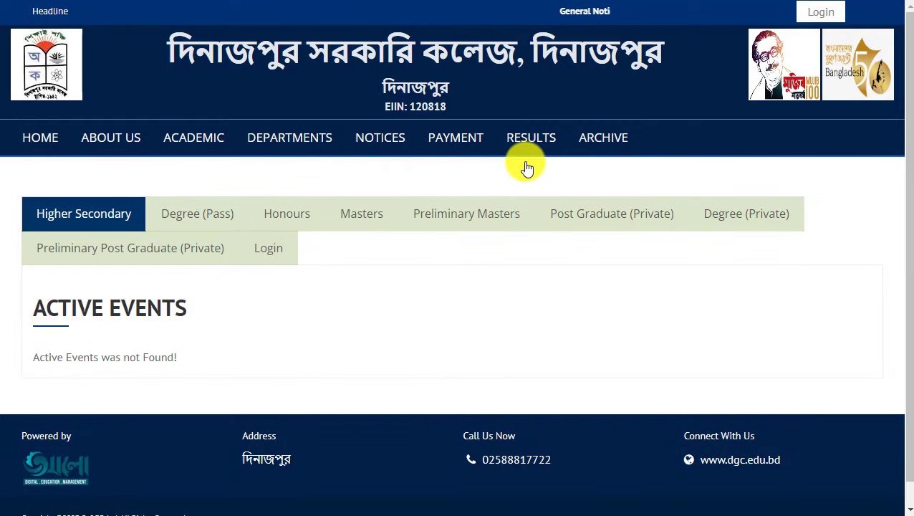
click(195, 214)
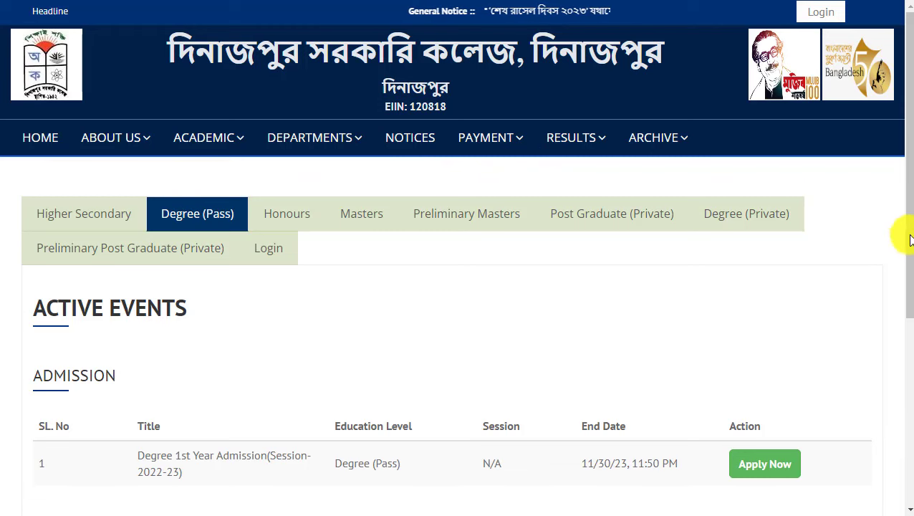
scroll(898, 279, down, 3)
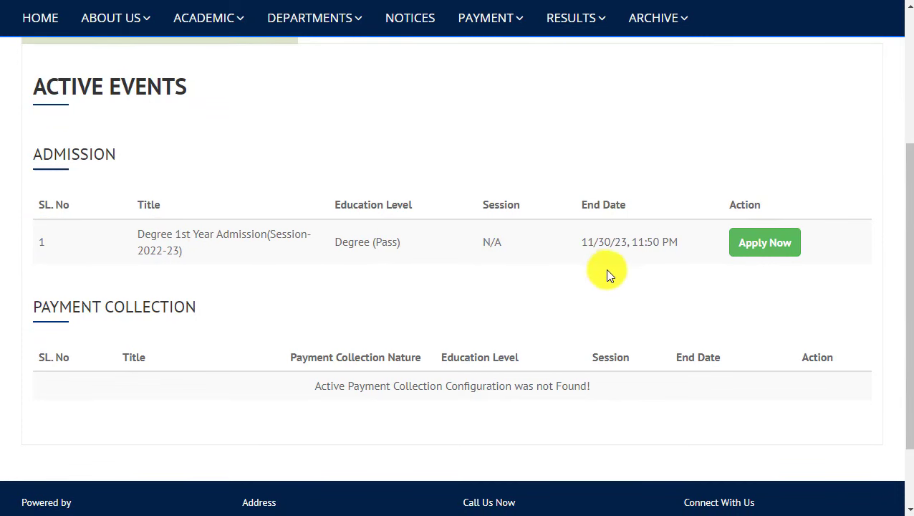
click(777, 246)
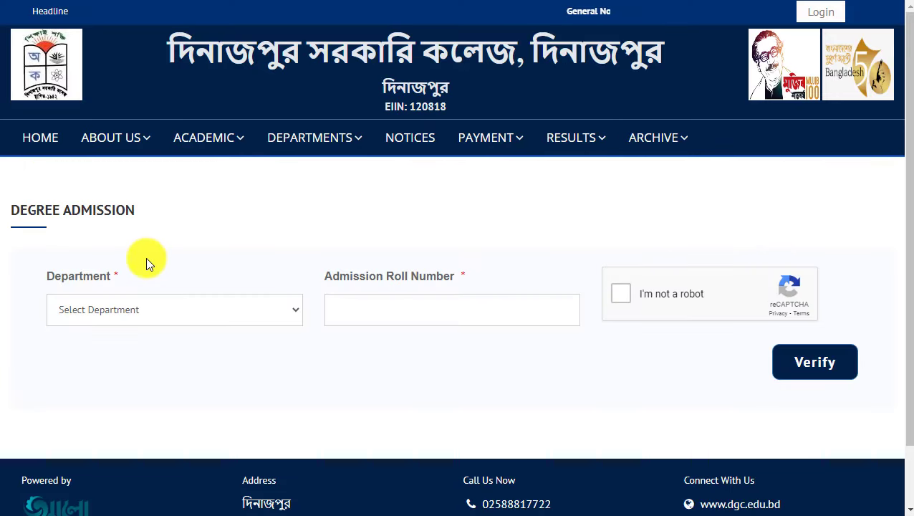
Verify the admission roll number for Bachelor of Social Science (B.S.S) after passing reCAPTCHA.
click(99, 300)
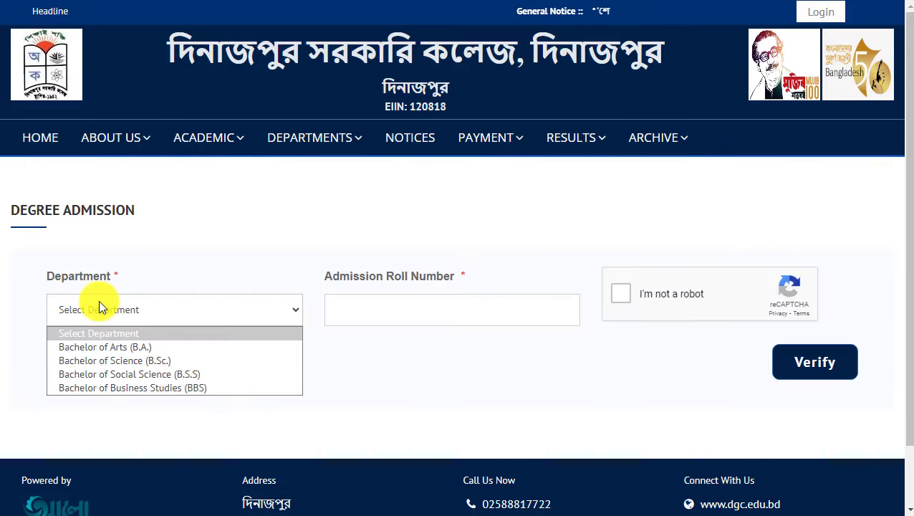
click(157, 374)
click(356, 309)
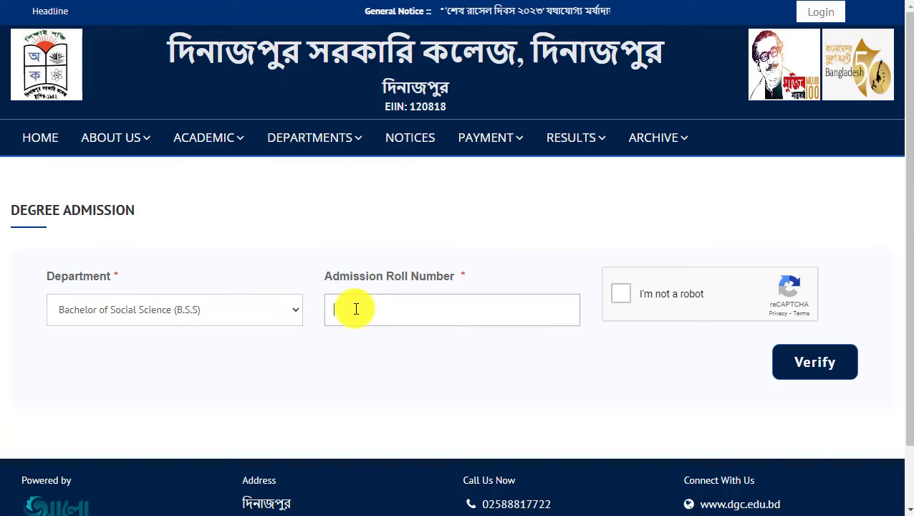
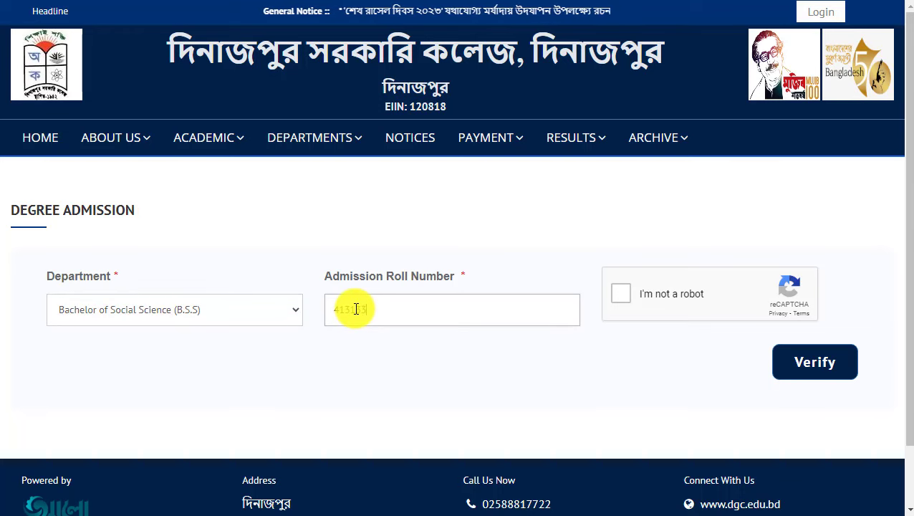
click(614, 294)
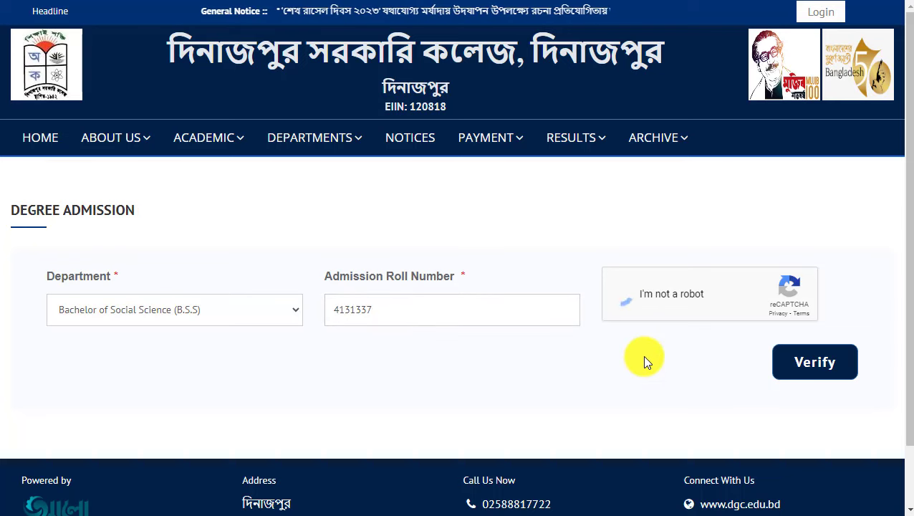
click(821, 362)
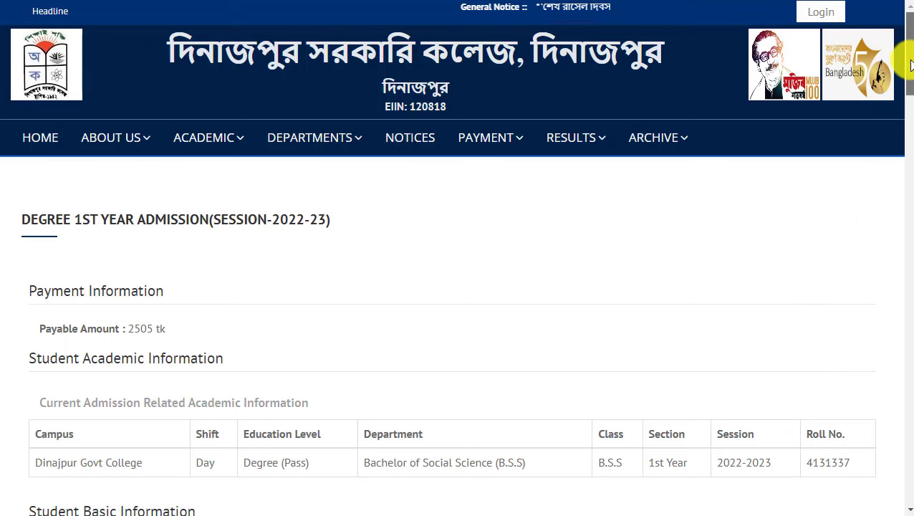
drag(908, 53, 909, 91)
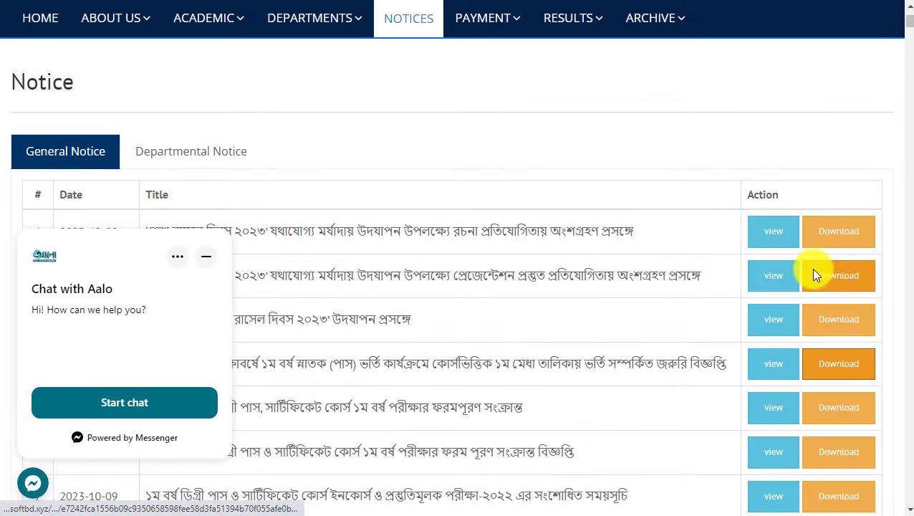
click(811, 268)
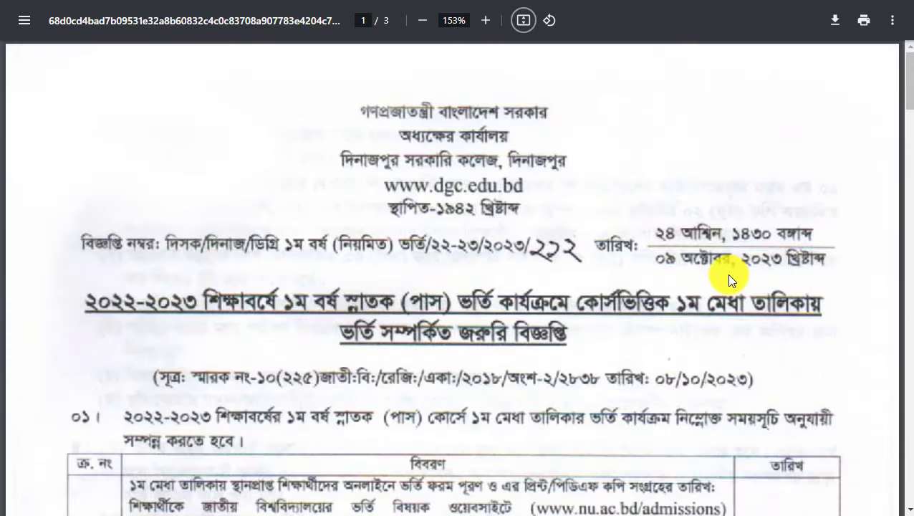
scroll(727, 274, down, 10)
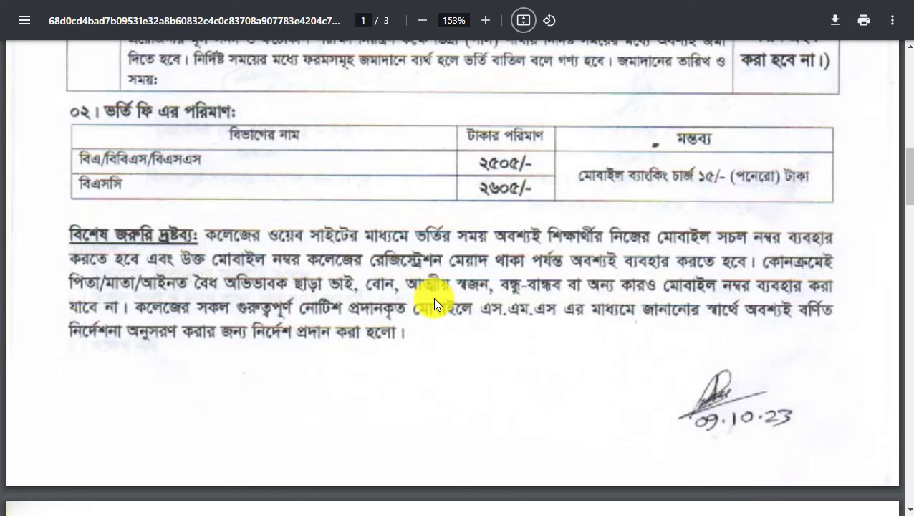
key(ctrl+w)
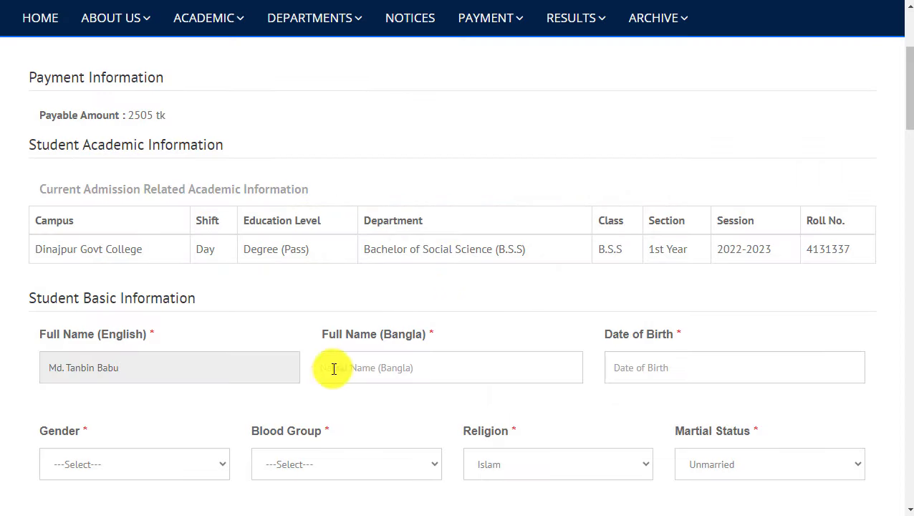
Finish the student's name and set the date of birth, correcting the month from July to April.
text(মোঃ তান)
click(648, 367)
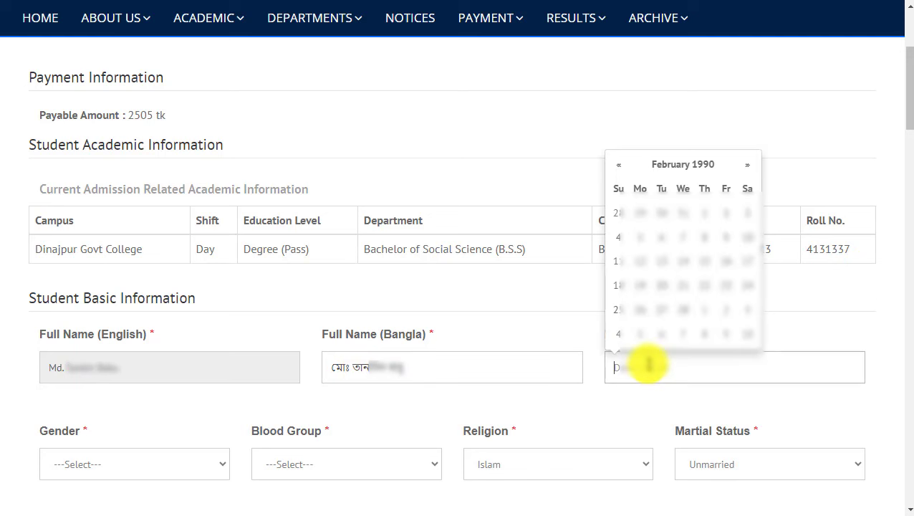
click(709, 166)
click(687, 203)
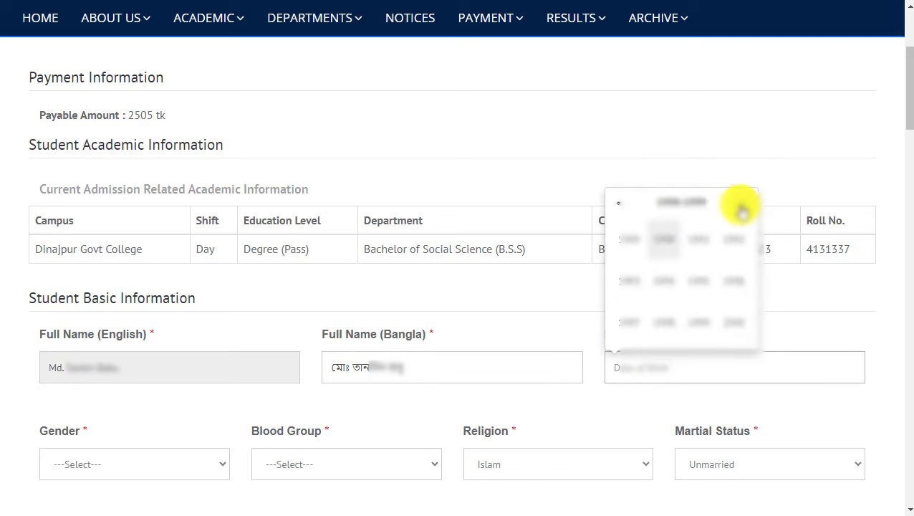
click(625, 278)
click(701, 281)
click(724, 213)
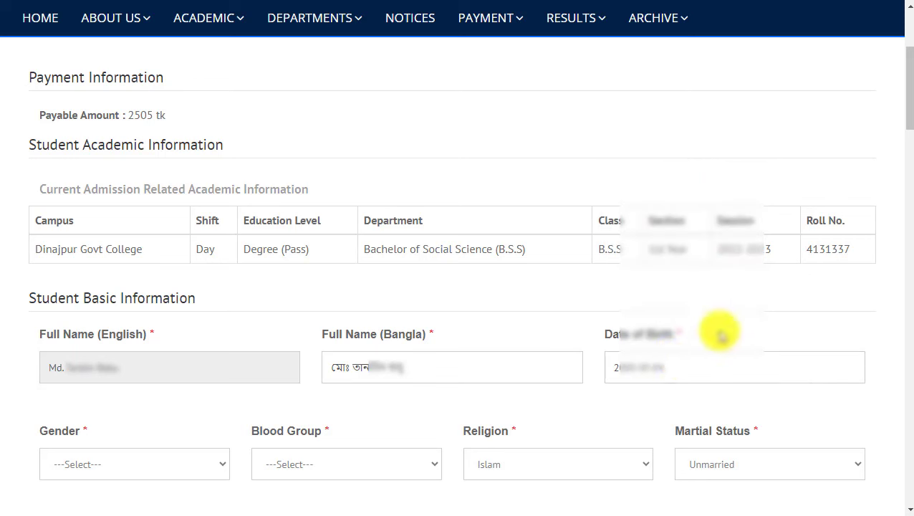
click(649, 378)
click(681, 165)
click(732, 239)
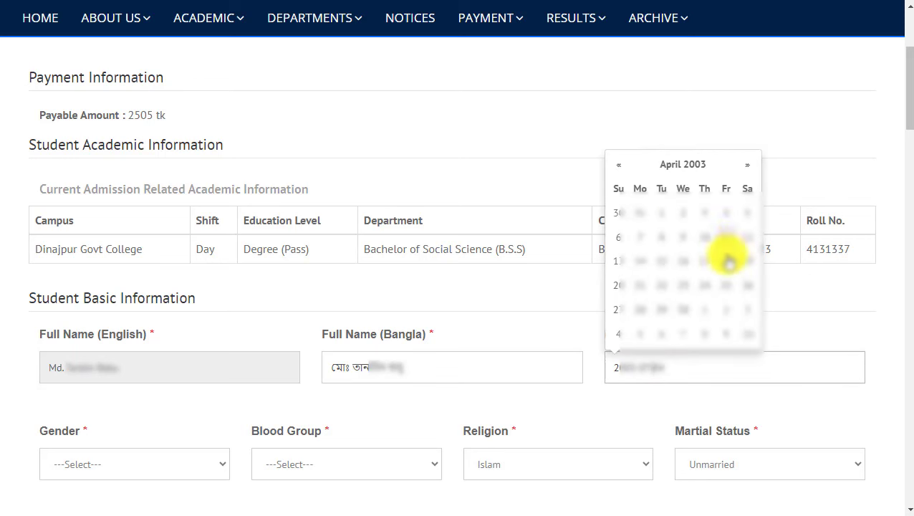
click(642, 237)
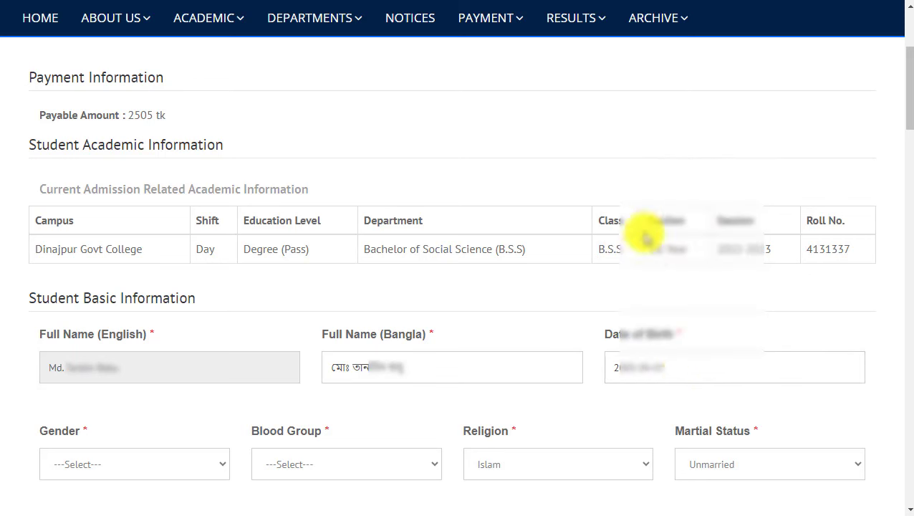
Set gender to Male, blood group to A+, and marital status to Unmarried.
click(123, 462)
click(79, 412)
click(331, 466)
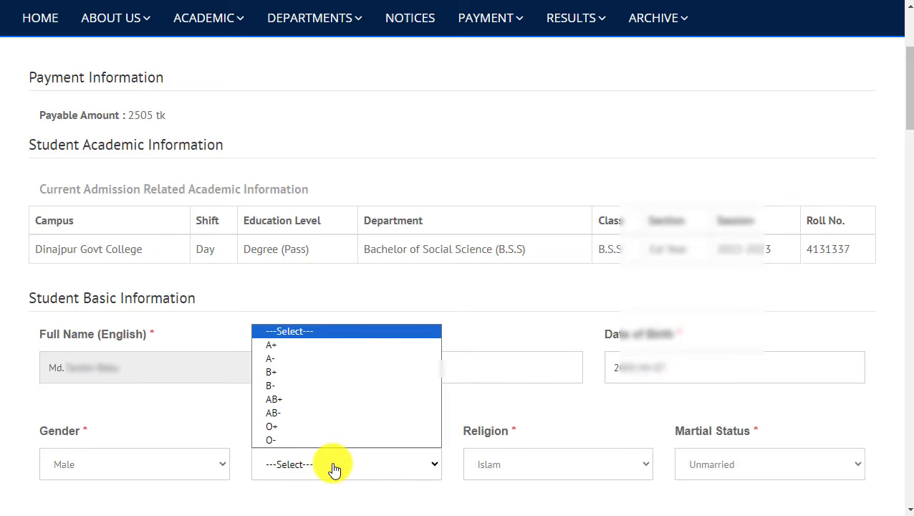
click(276, 345)
click(689, 459)
click(719, 428)
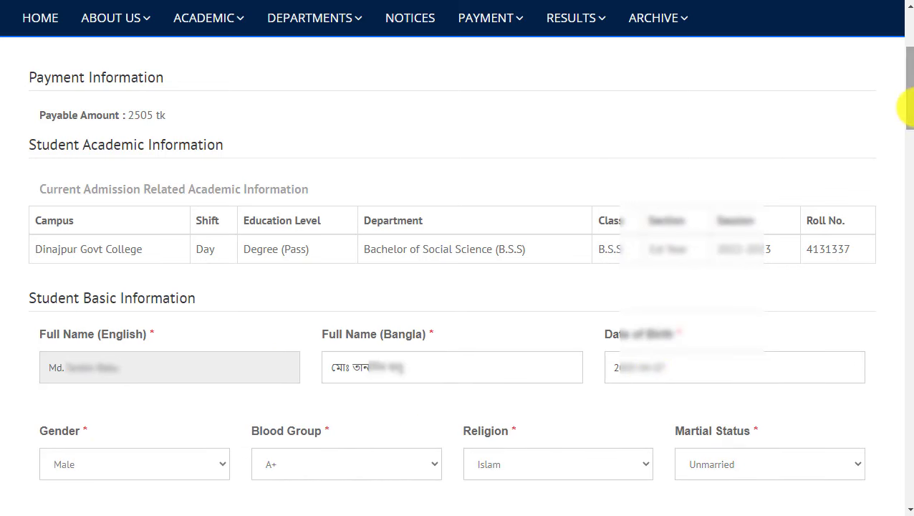
drag(898, 107, 898, 164)
Enter the student's phone number and birth certificate number.
click(266, 228)
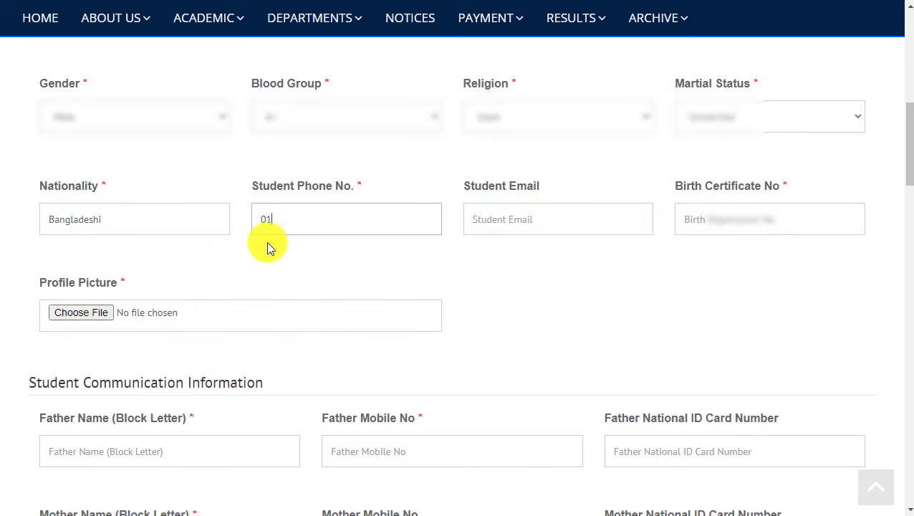
click(698, 227)
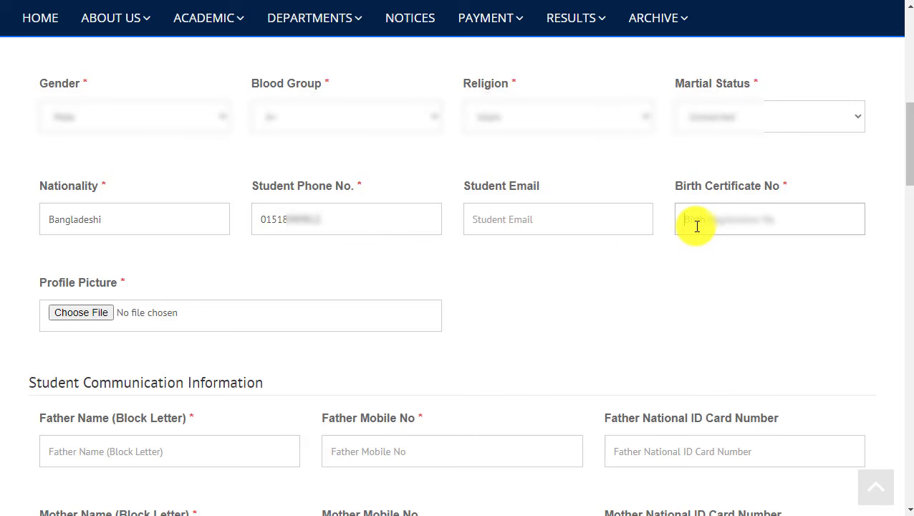
scroll(698, 227, down, 1)
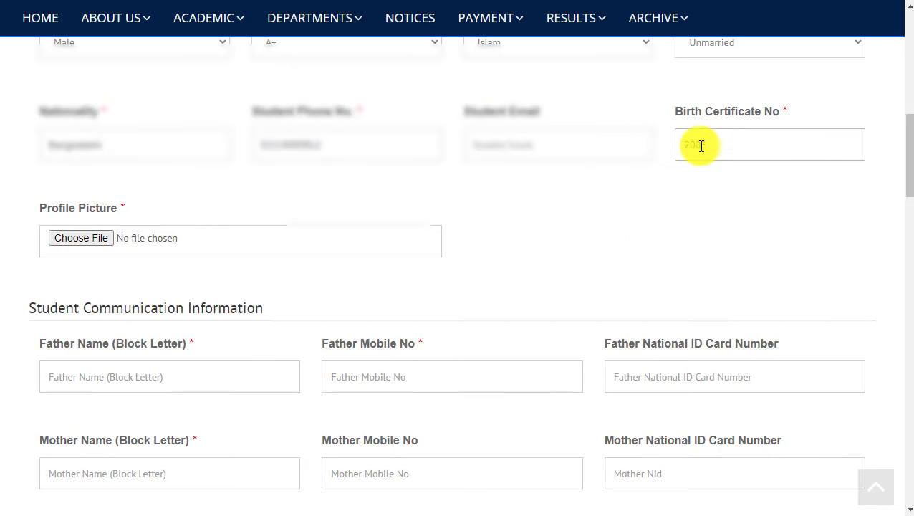
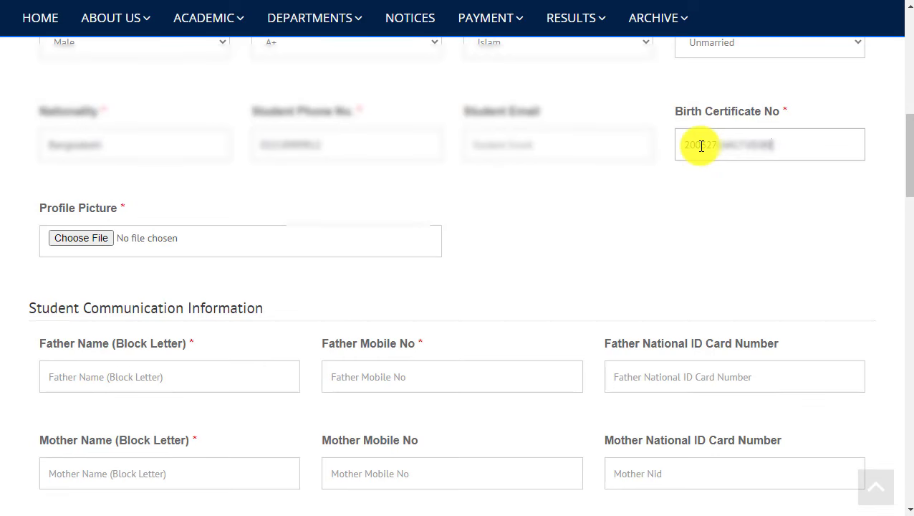
Upload the Desktop screenshot image as the student's profile picture.
click(96, 244)
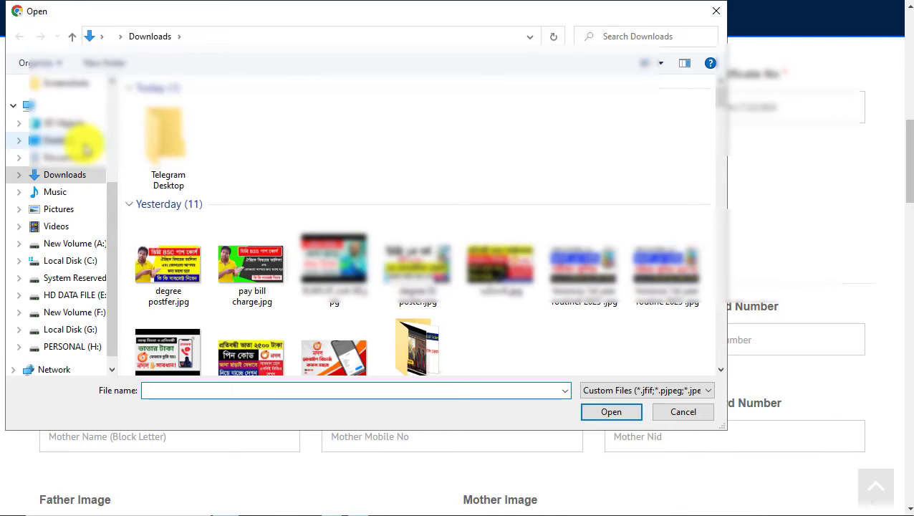
click(80, 141)
double_click(584, 230)
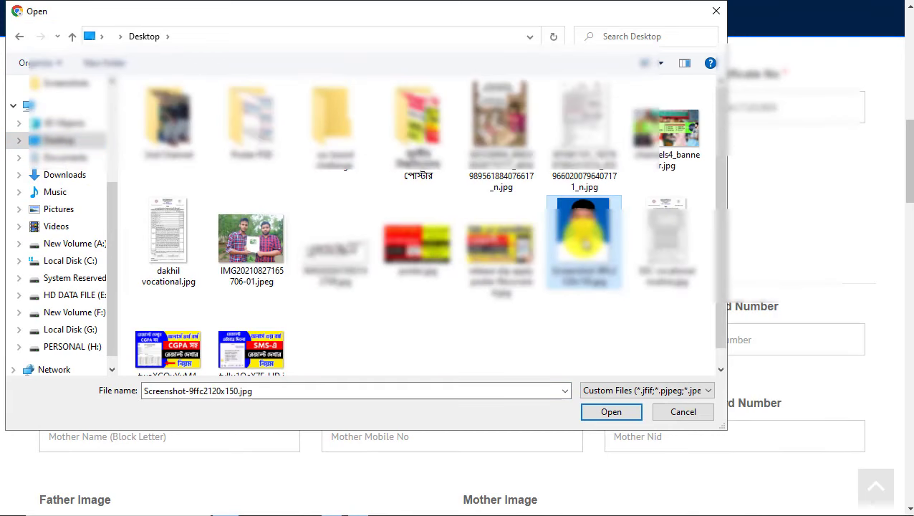
drag(910, 176, 910, 206)
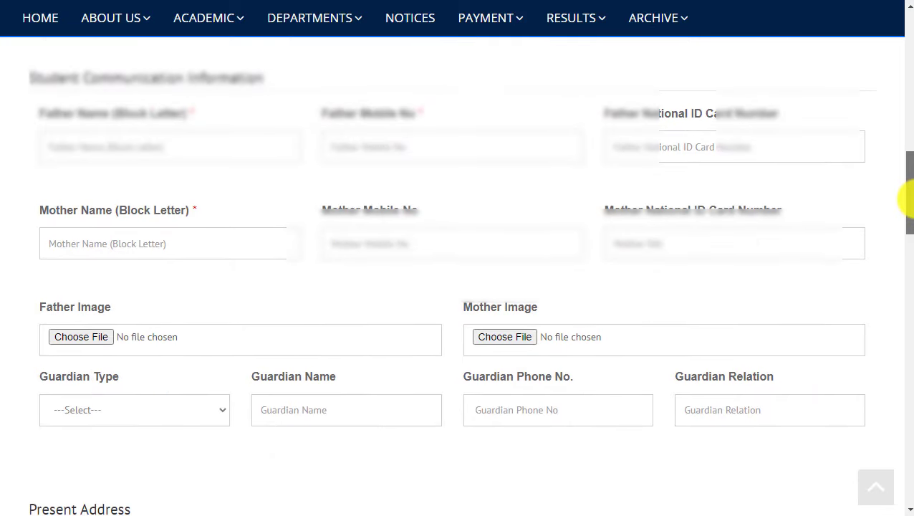
click(218, 147)
scroll(219, 145, up, 2)
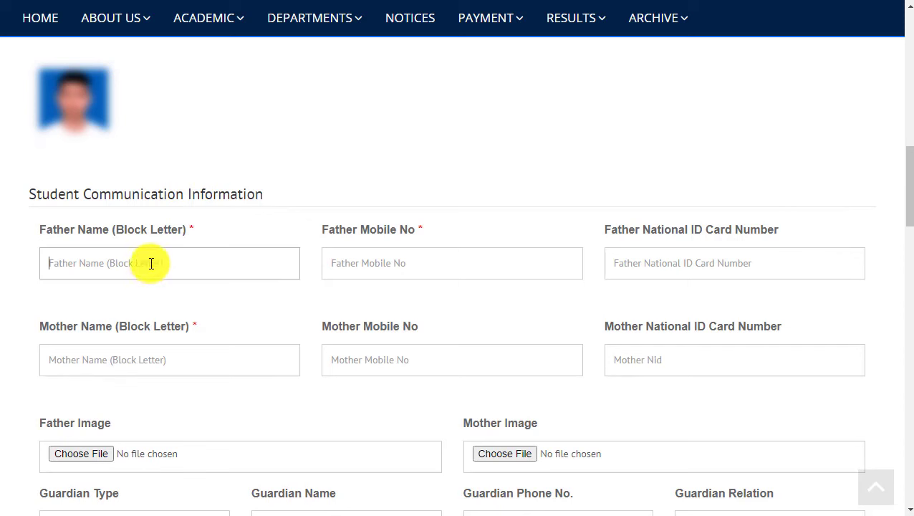
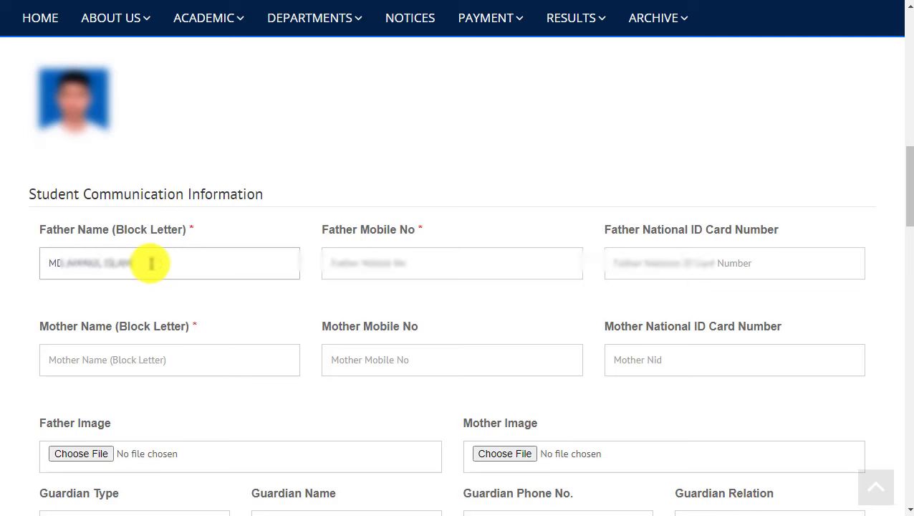
Enter the father's name, mobile number and national ID number.
click(322, 278)
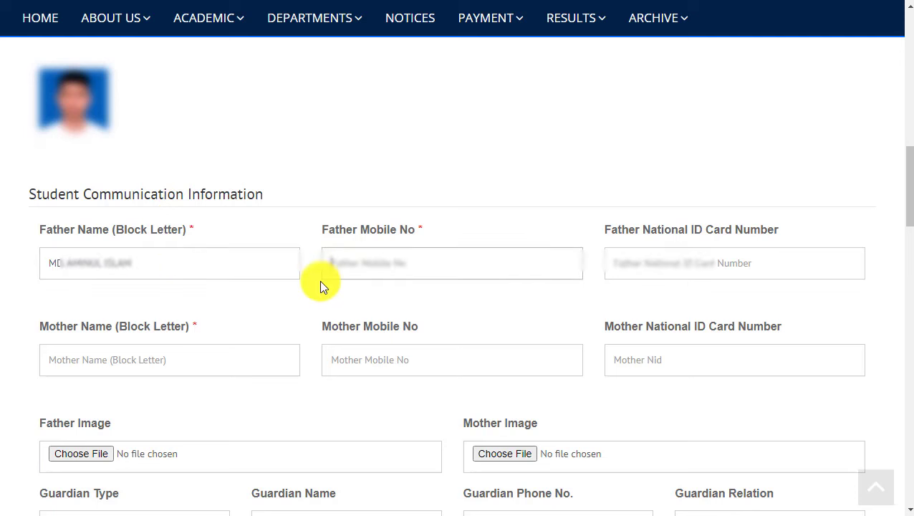
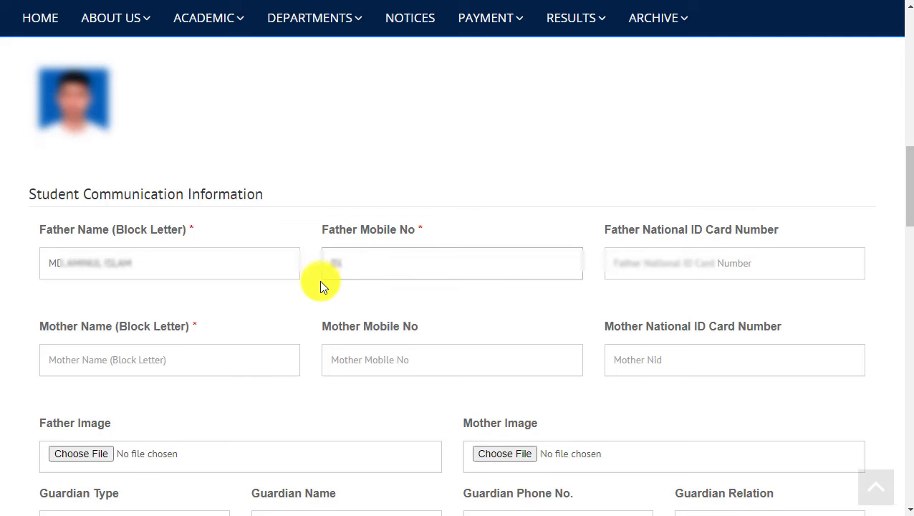
click(672, 273)
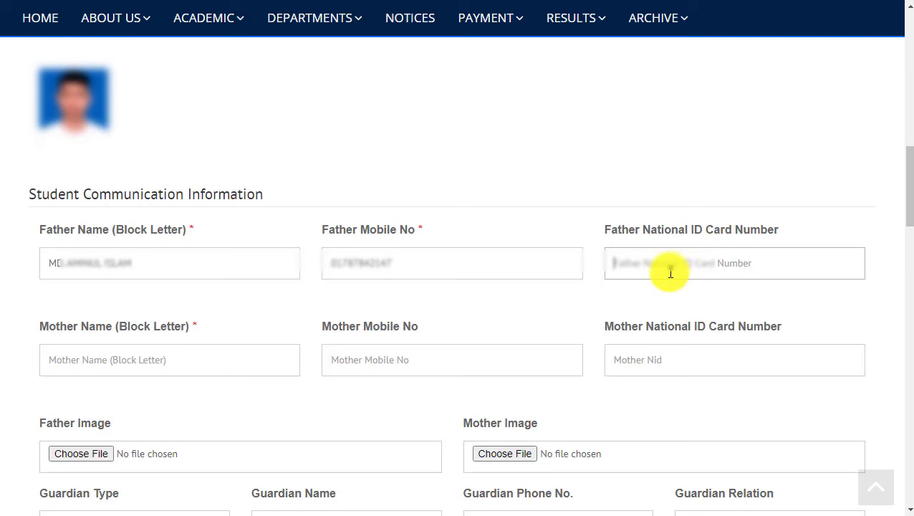
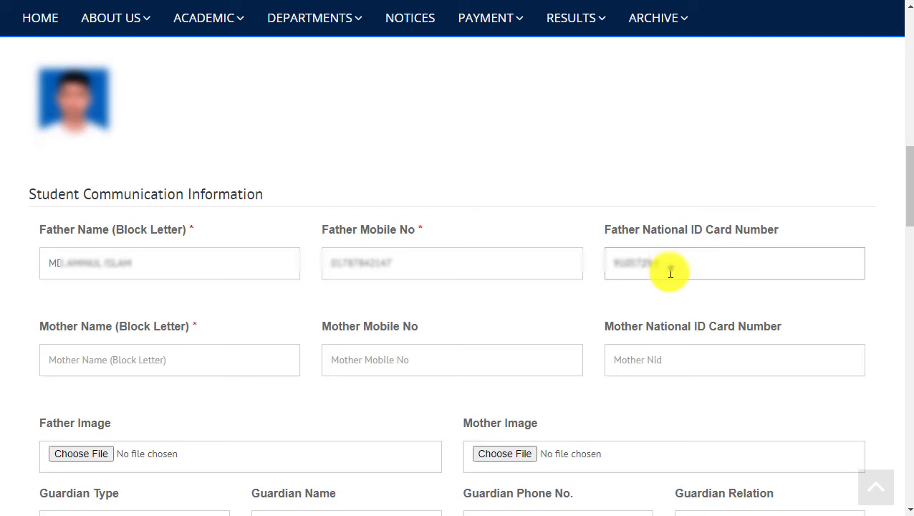
Enter the mother's name, fixing its spelling, and her national ID number.
click(175, 354)
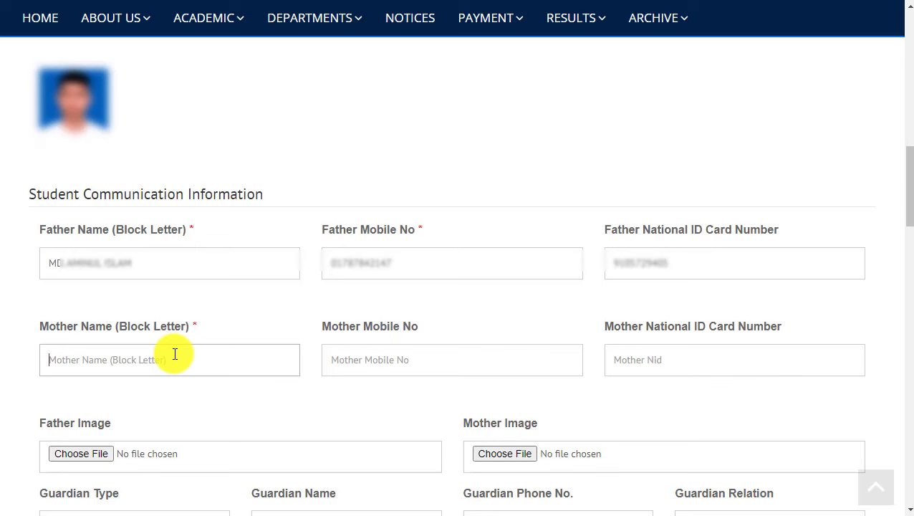
click(63, 262)
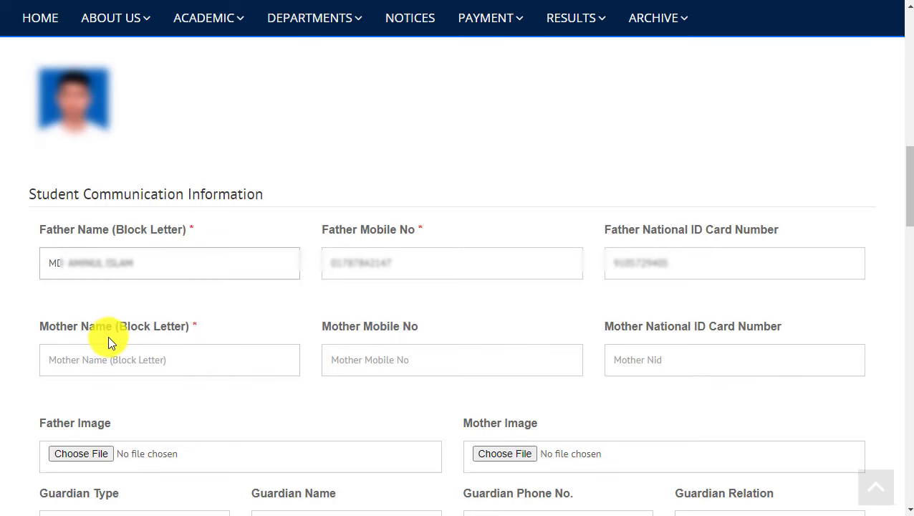
click(112, 361)
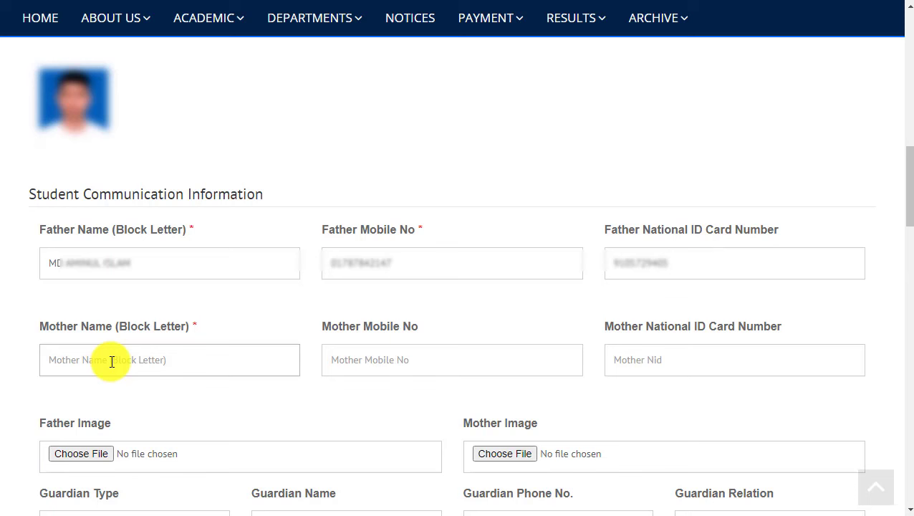
text(MST MAS)
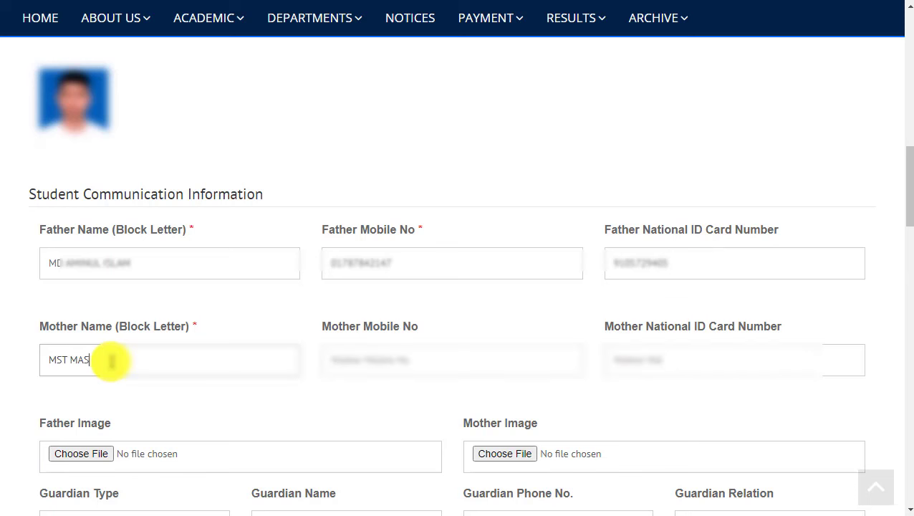
key(BackSpace)
key(BackSpace)
click(56, 361)
text(O)
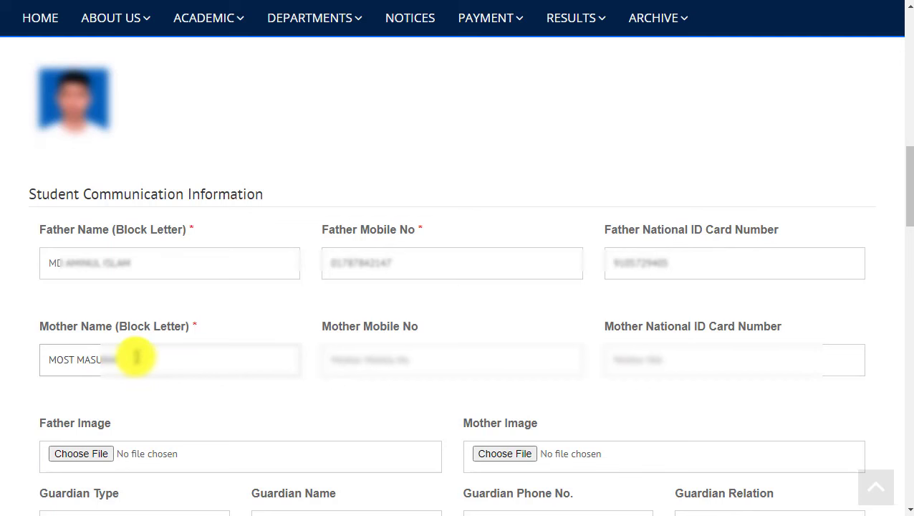
click(336, 368)
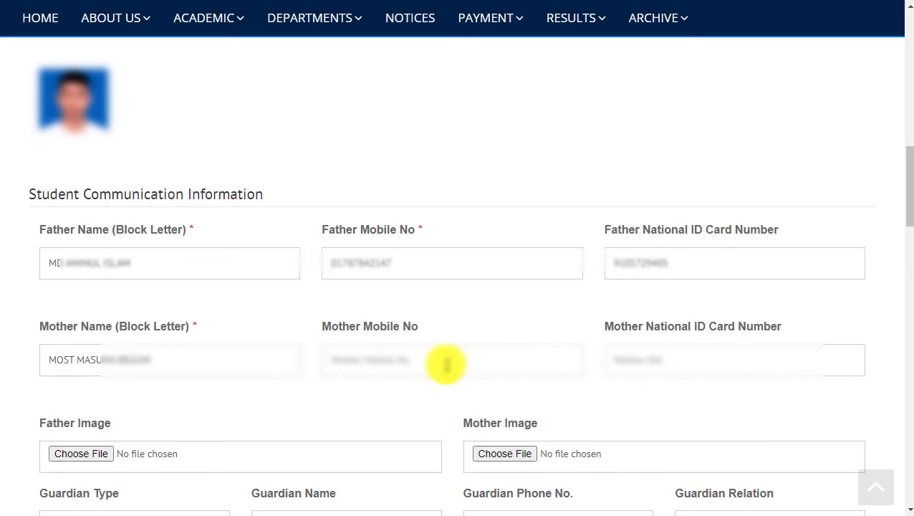
click(77, 362)
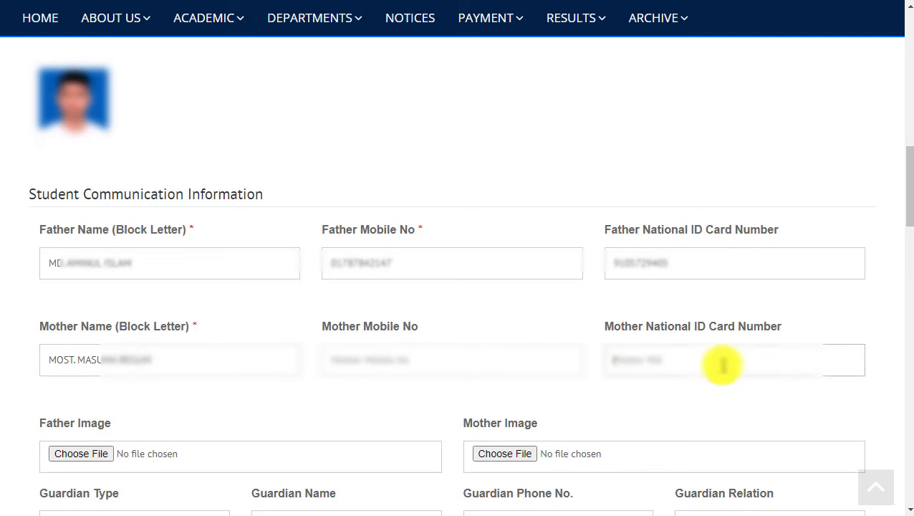
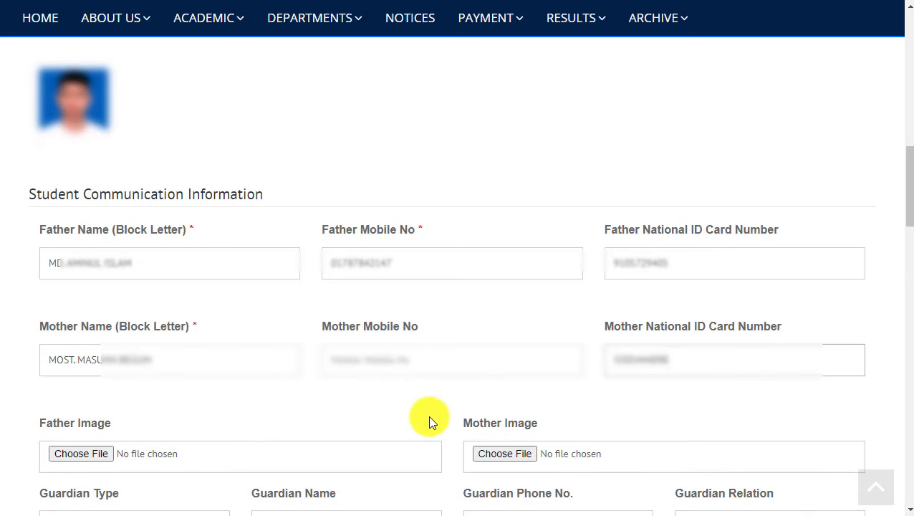
drag(905, 169, 910, 228)
Make the father guardian and set present address to Rangpur, DINAJPUR, DINAJPUR SADAR.
click(144, 169)
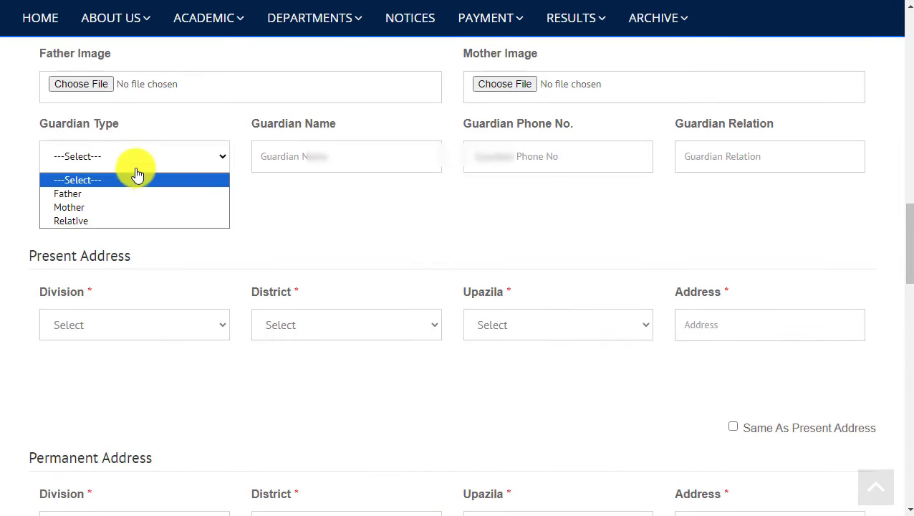
click(92, 193)
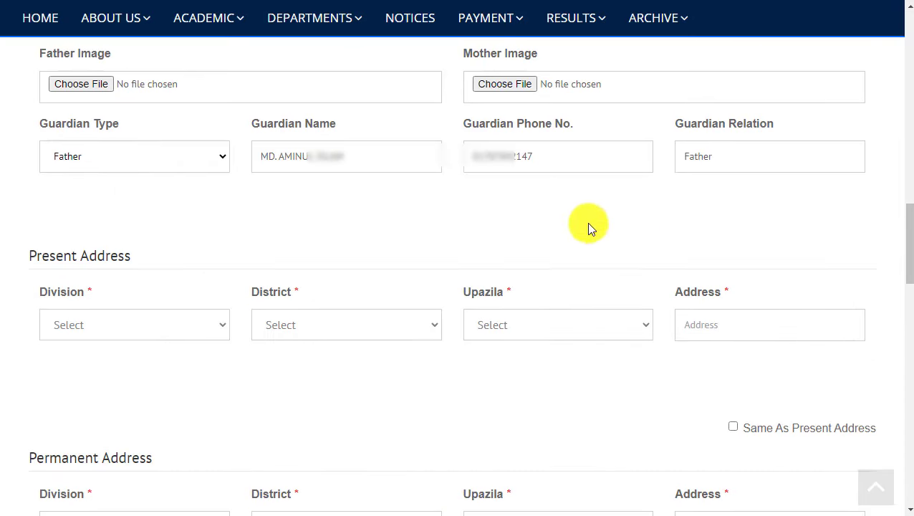
click(218, 324)
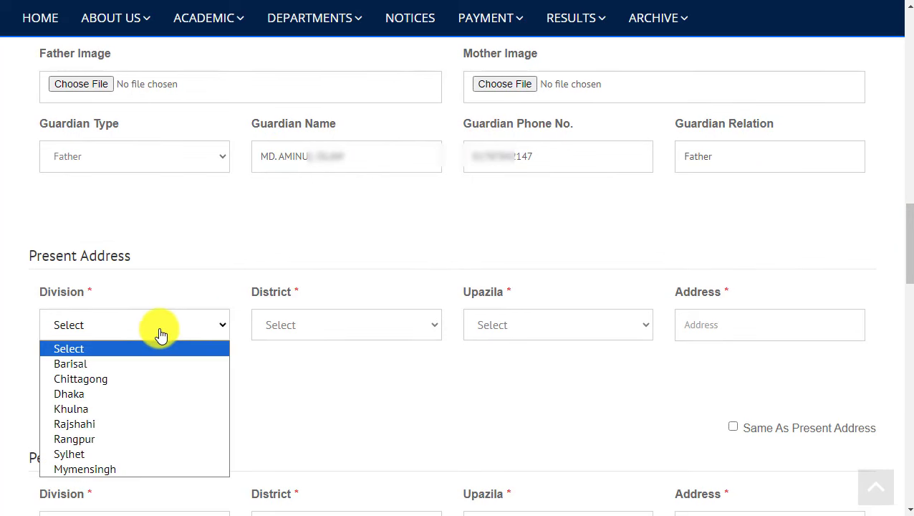
click(77, 439)
click(286, 327)
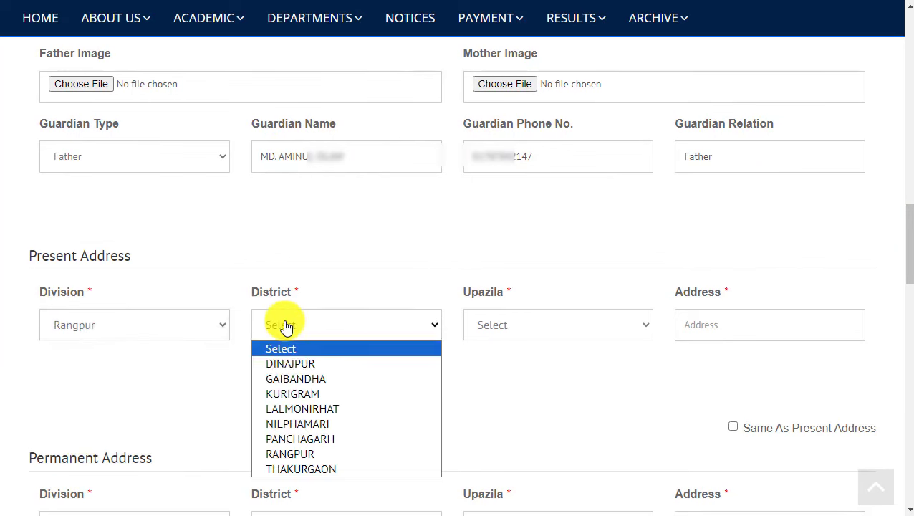
click(322, 363)
click(512, 327)
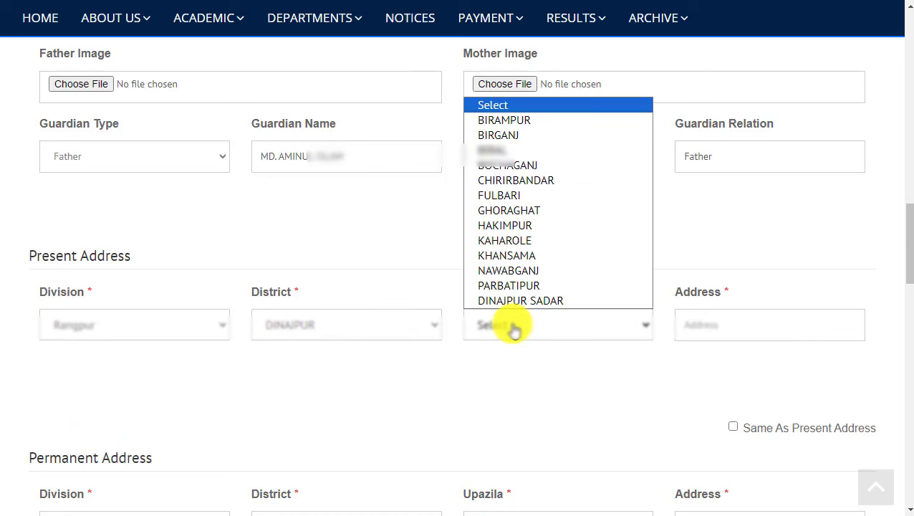
click(513, 300)
Type the present street address, fix the district spelling, and copy it to permanent address.
click(725, 328)
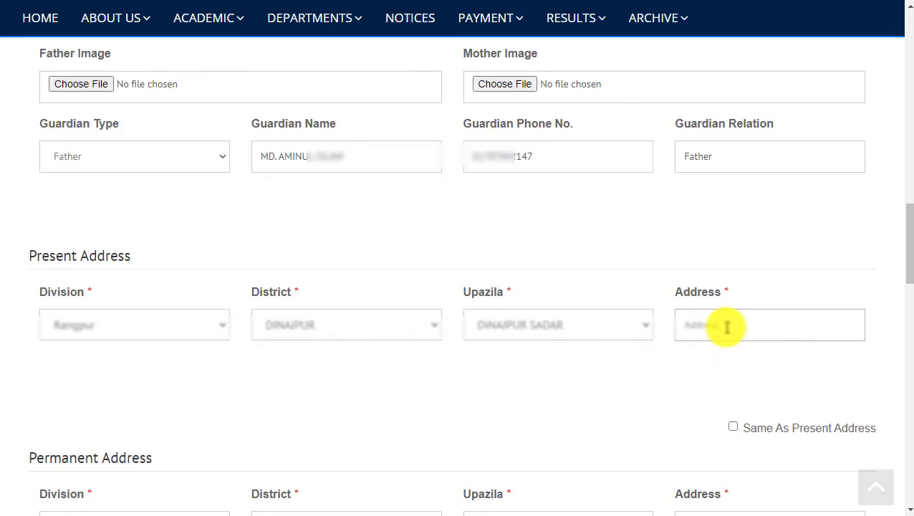
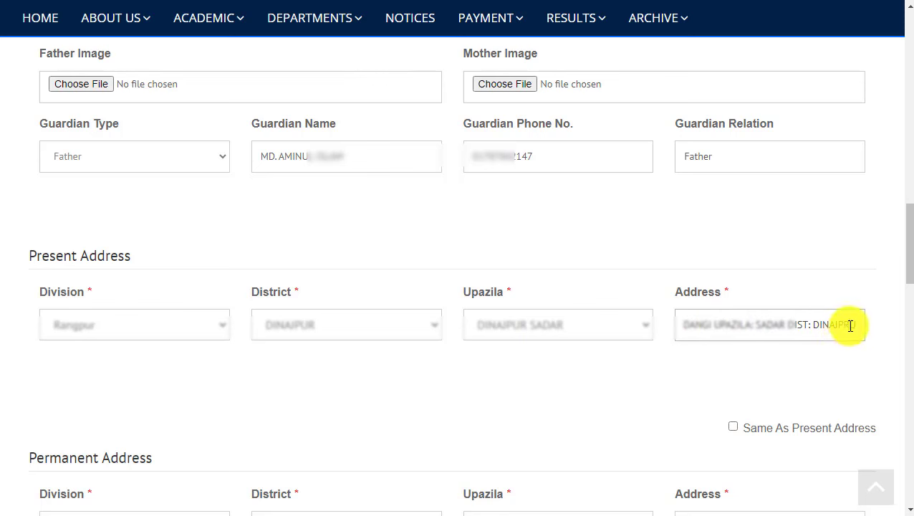
click(751, 367)
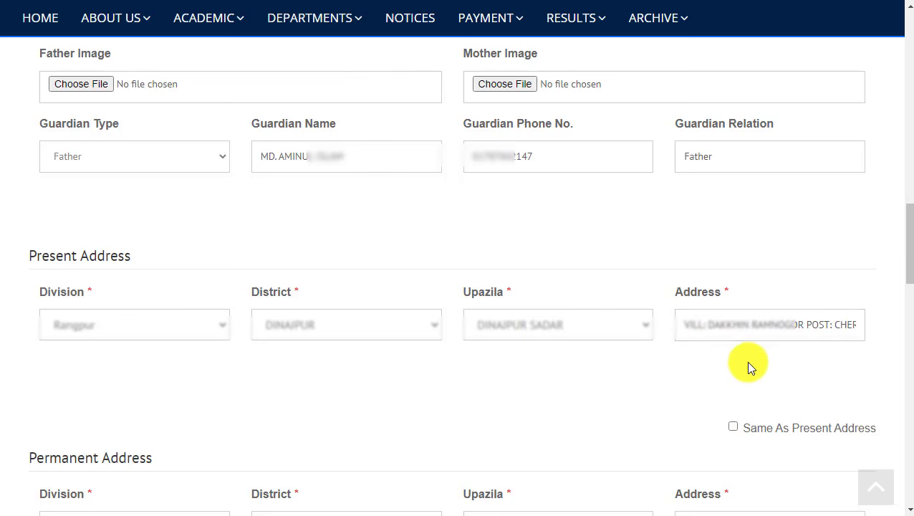
drag(907, 239, 910, 275)
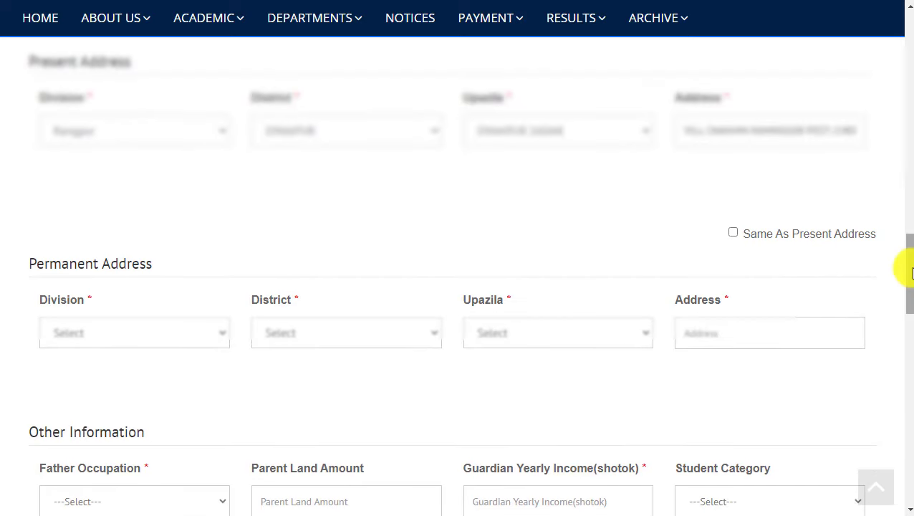
click(733, 234)
drag(712, 334, 786, 331)
click(656, 332)
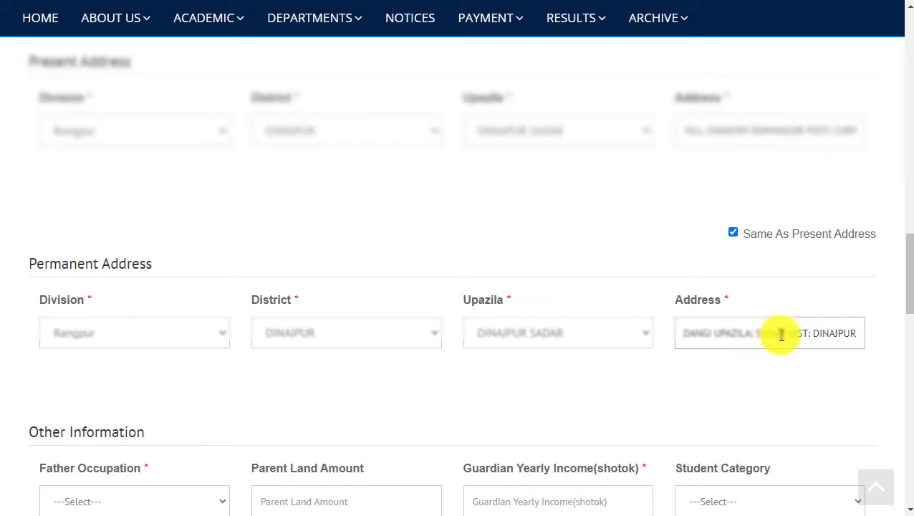
drag(909, 273, 909, 319)
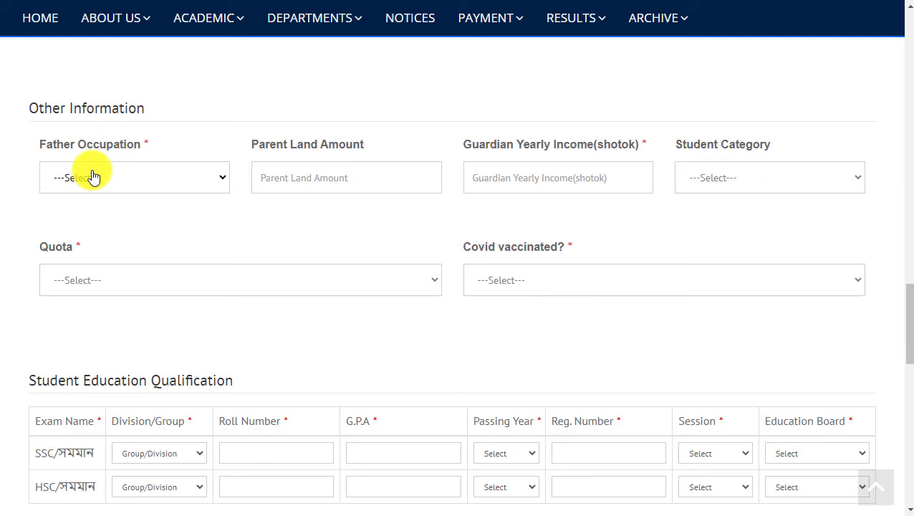
Set father occupation to Farmer and guardian yearly income to 70000.
click(94, 177)
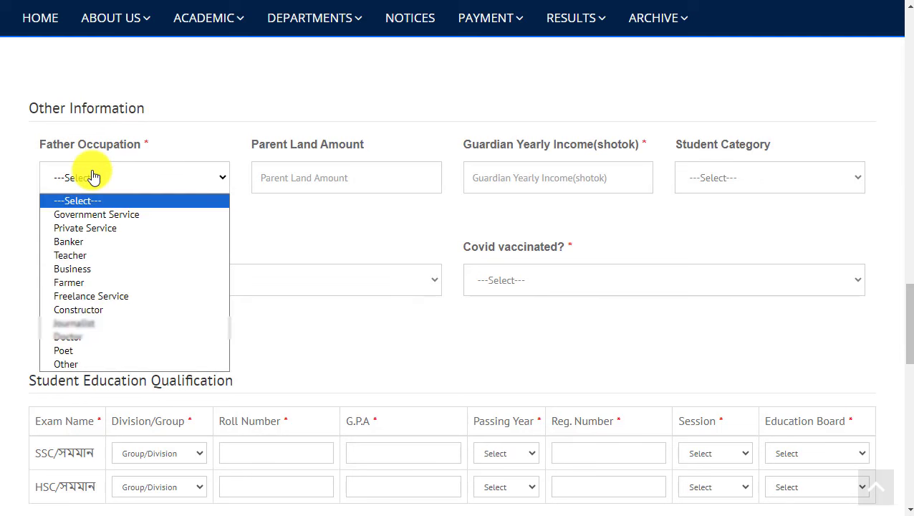
click(72, 282)
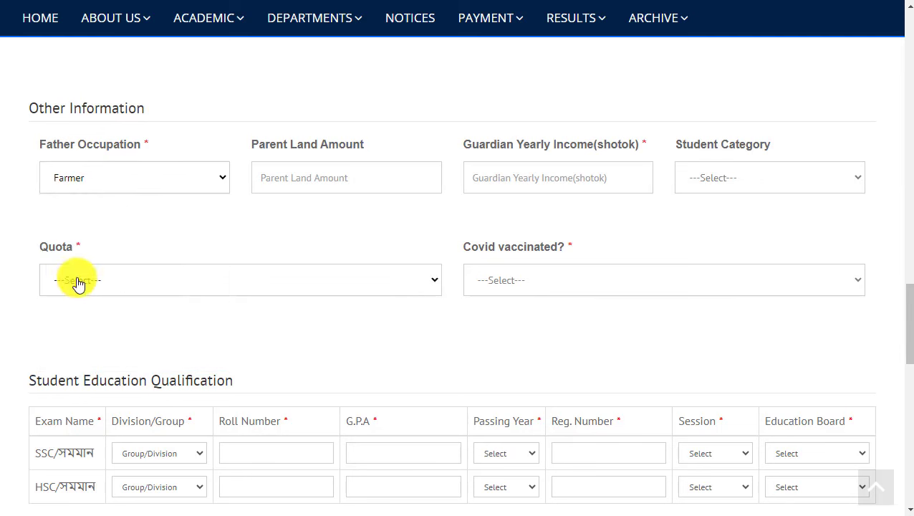
click(296, 176)
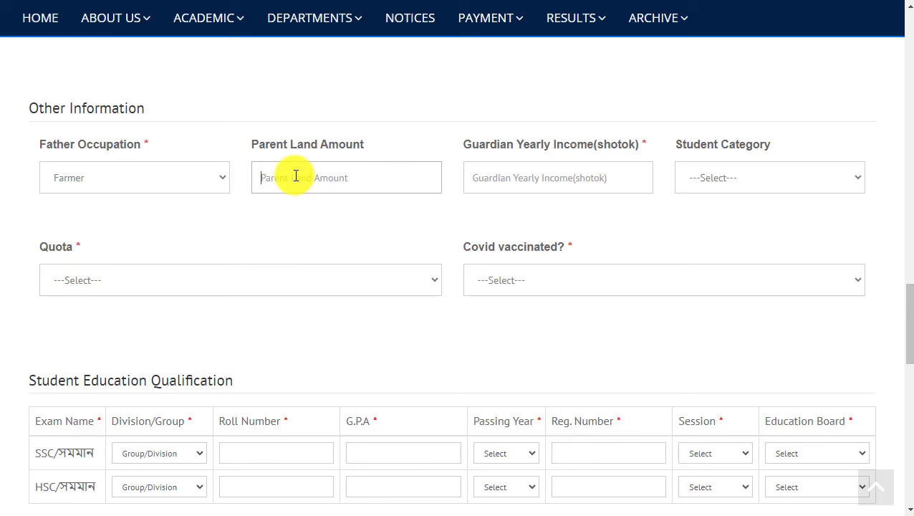
click(559, 178)
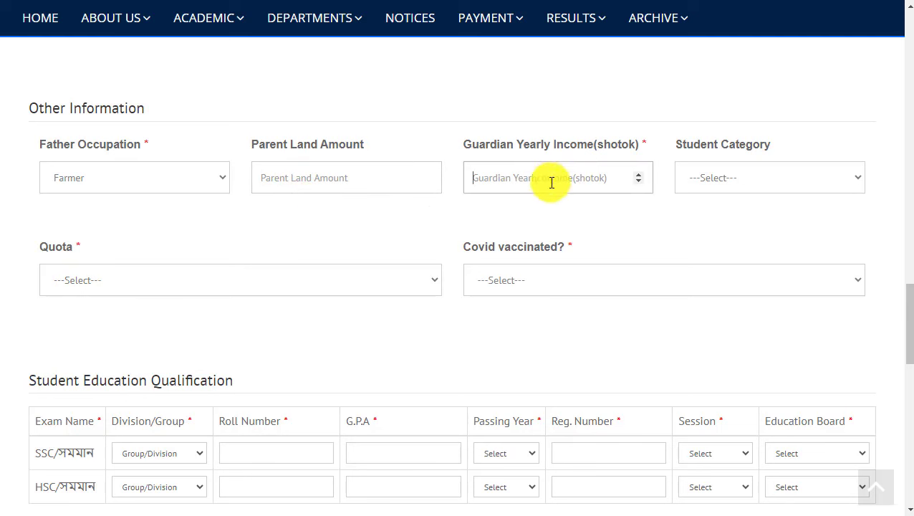
text(70000)
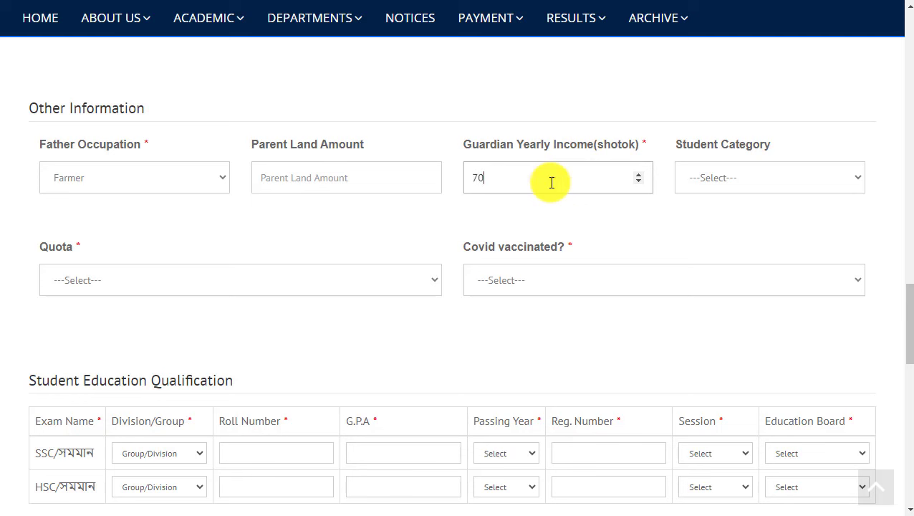
click(725, 174)
click(725, 174)
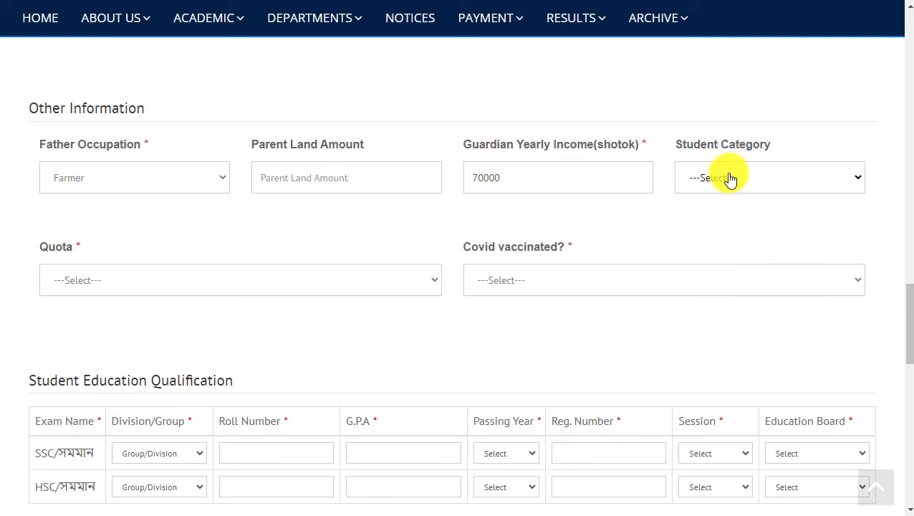
Set quota to not applicable and Covid vaccination Yes, Sinopharm, Third Dose.
click(125, 283)
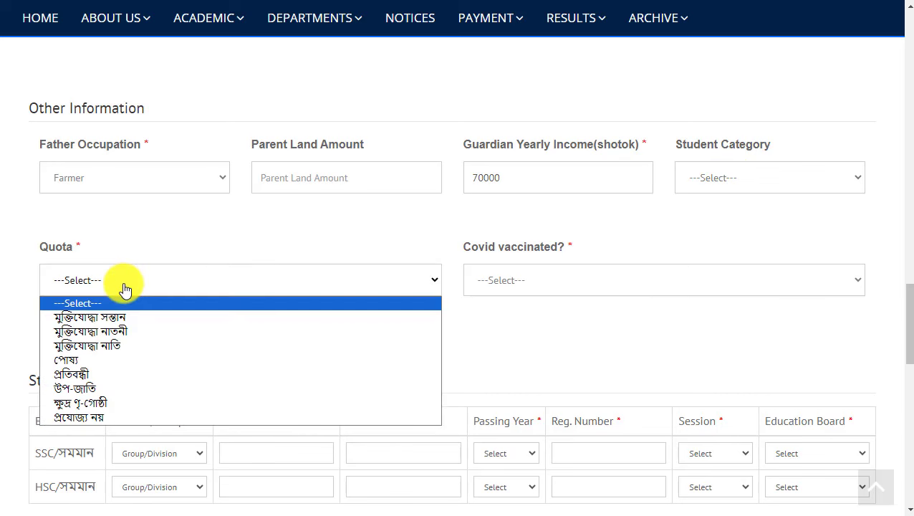
click(97, 415)
click(507, 284)
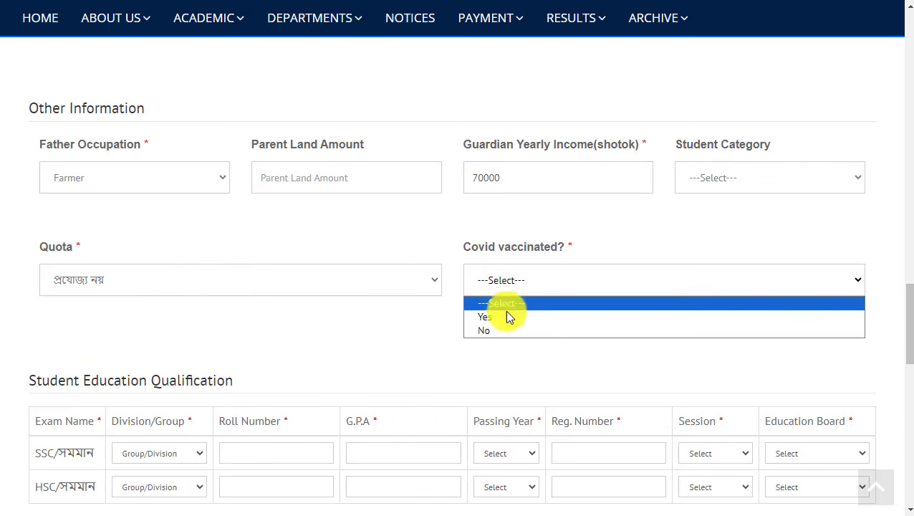
click(506, 314)
click(167, 382)
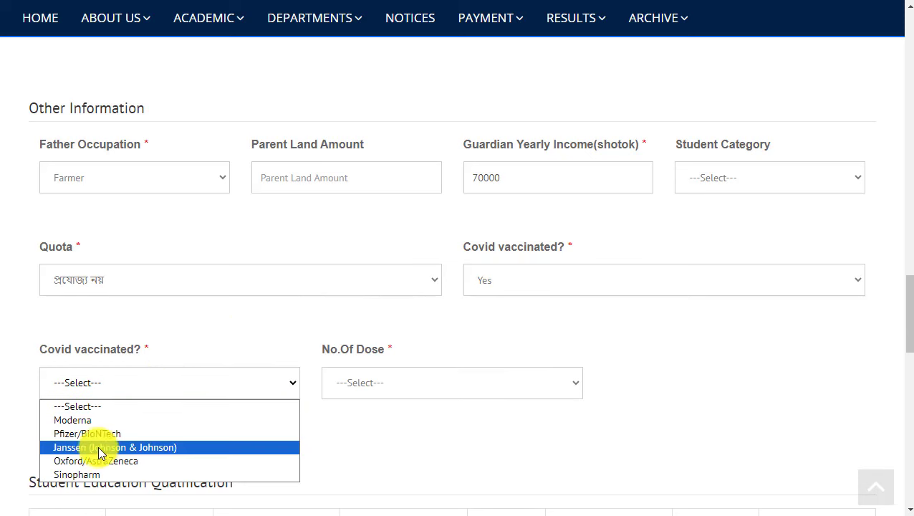
click(98, 475)
click(377, 384)
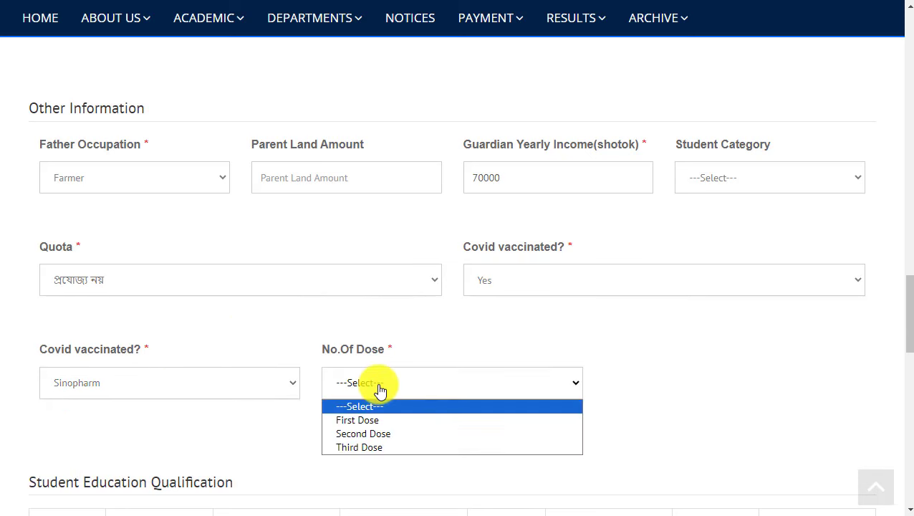
click(385, 450)
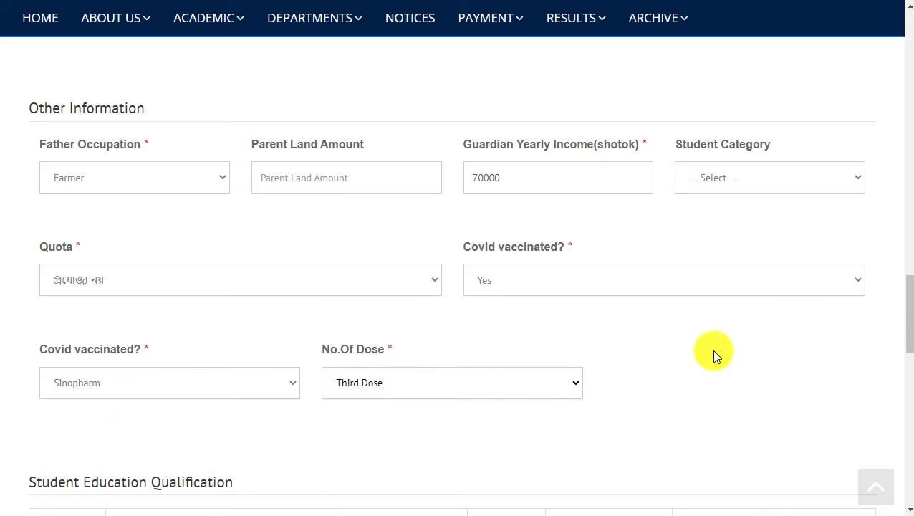
drag(909, 292, 909, 356)
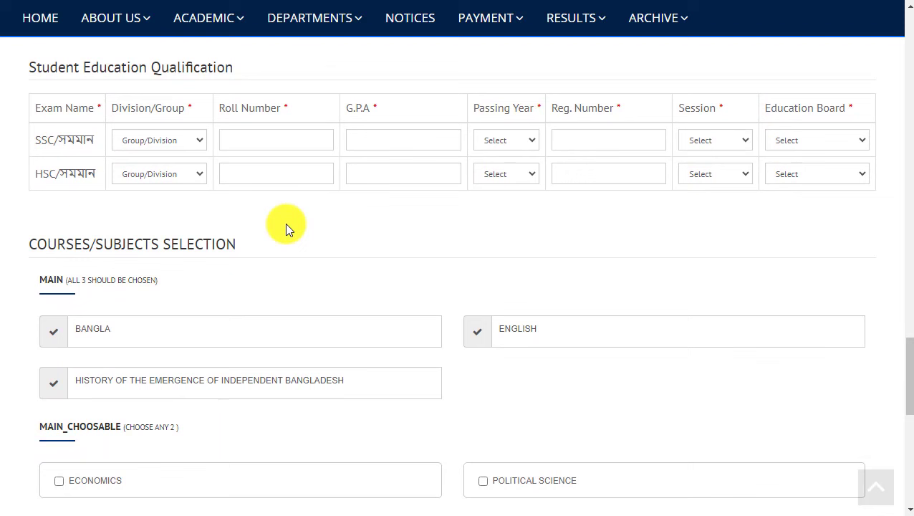
Fill the SSC row: Science, roll, GPA 3.87, 2020, registration, session 2017-2018, Dinajpur Board.
click(139, 141)
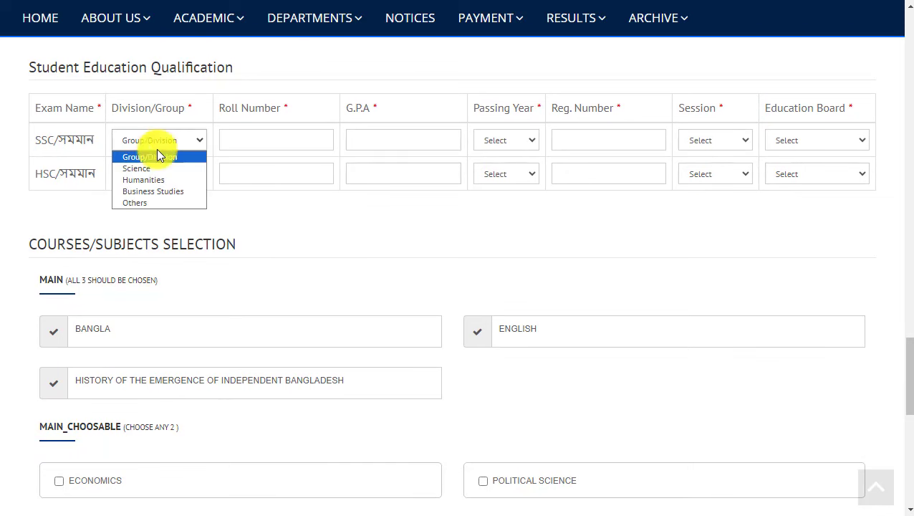
click(147, 169)
click(243, 133)
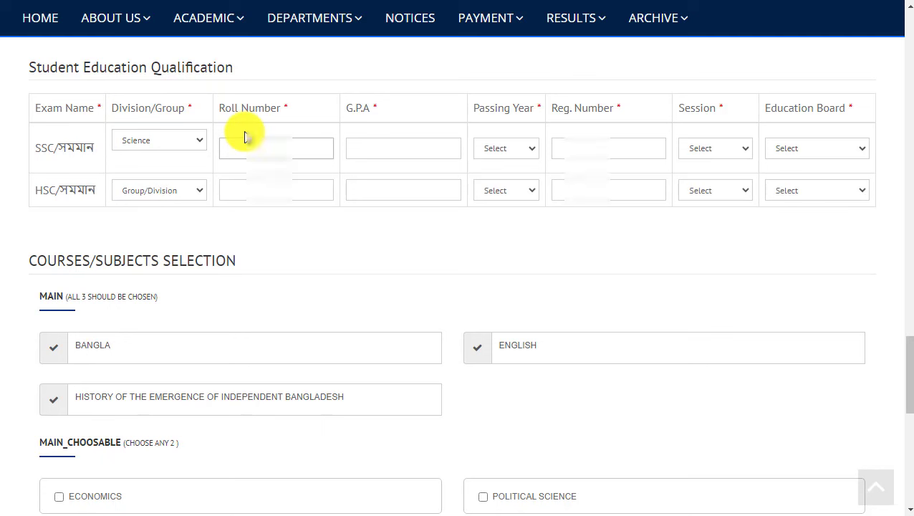
text(7568)
click(381, 150)
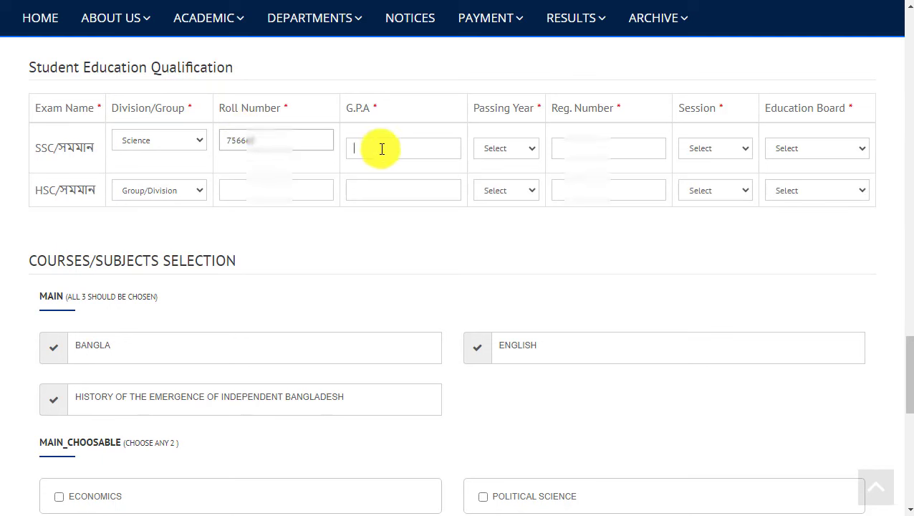
text(3)
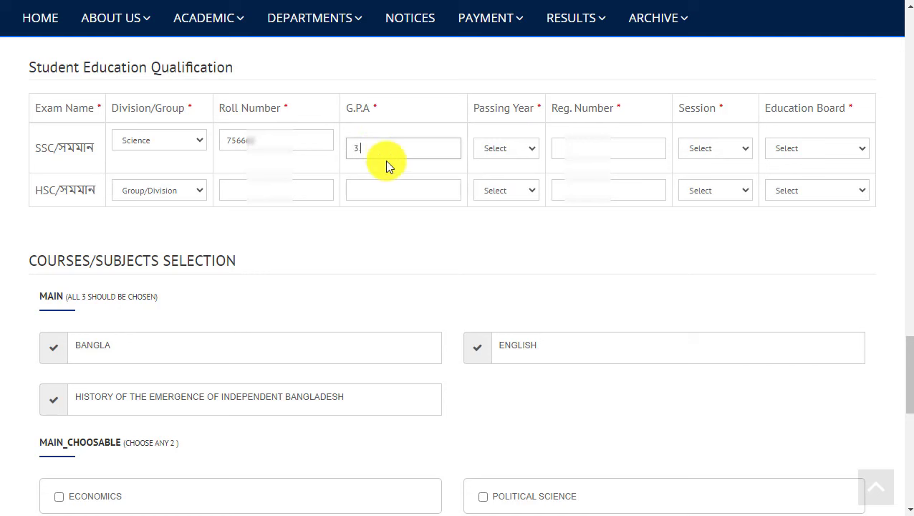
text(.87)
click(508, 147)
click(496, 209)
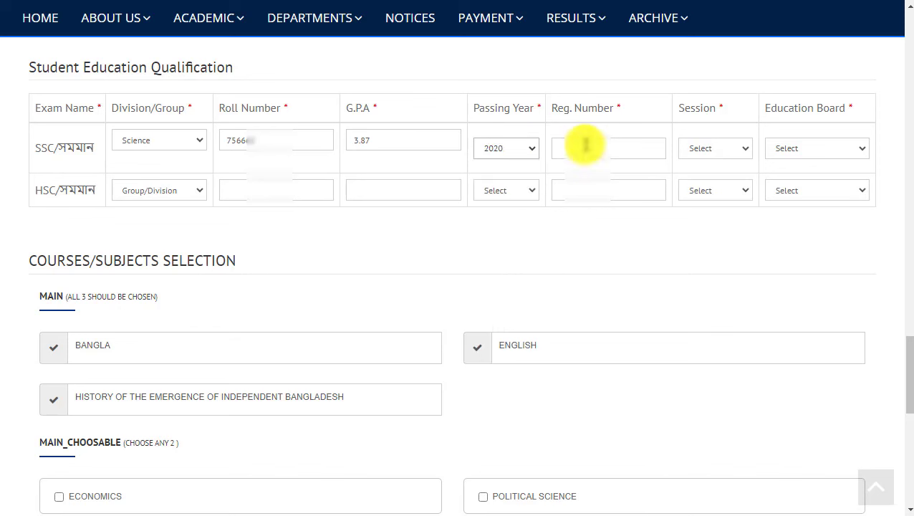
click(584, 145)
text(1)
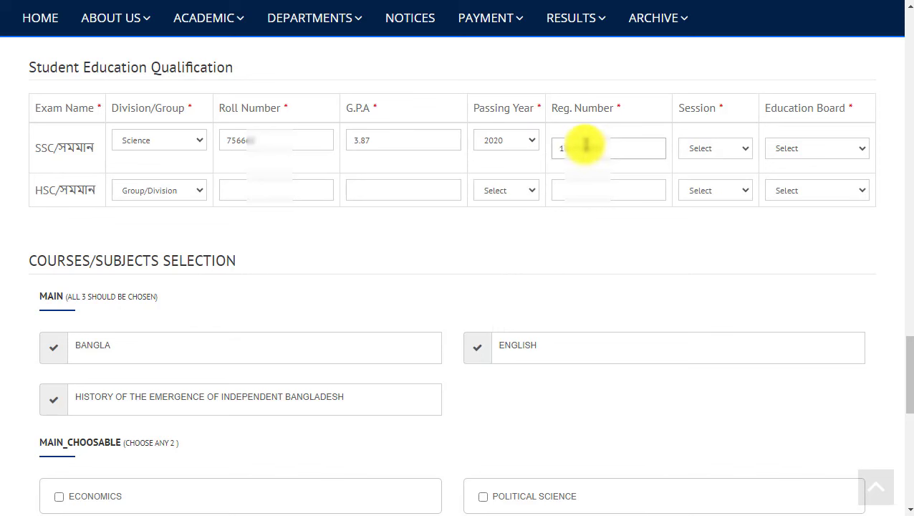
click(704, 149)
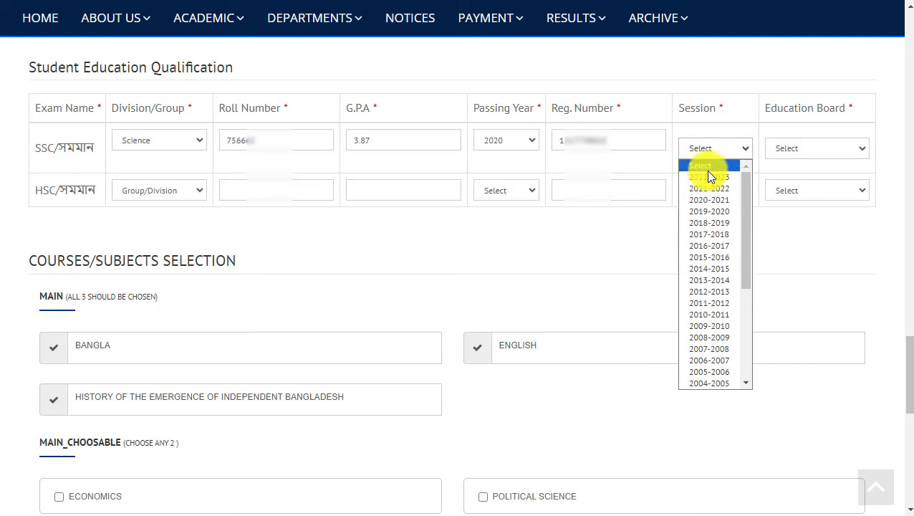
click(717, 239)
click(797, 149)
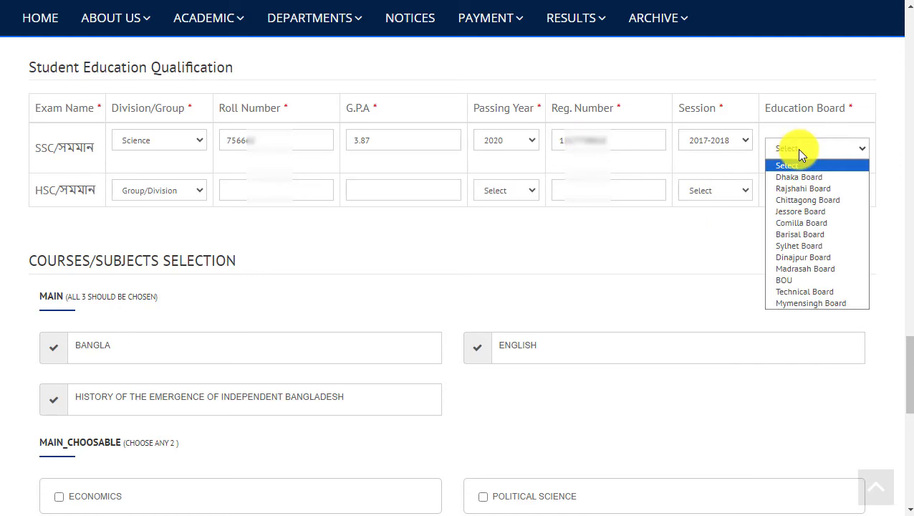
click(807, 257)
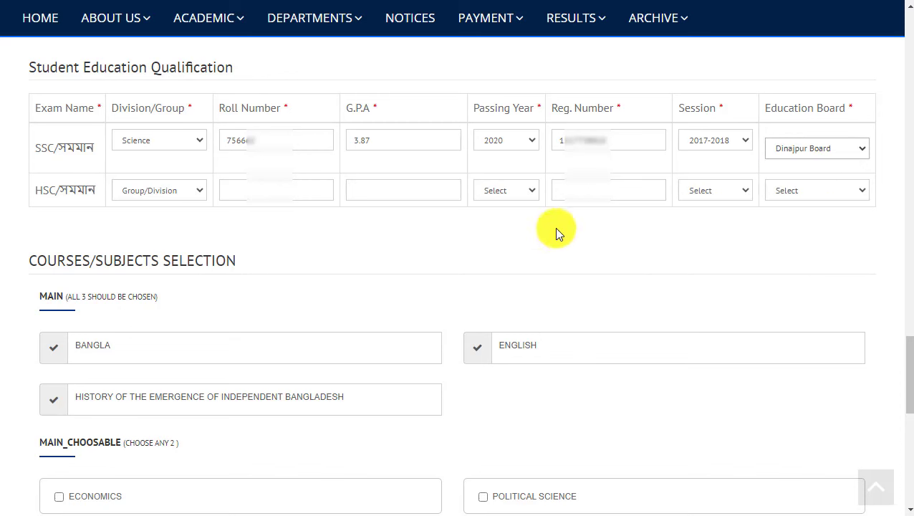
Fill the HSC row: Humanities, roll, GPA 3.42, 2022, SSC registration number, 2020-2021, Dinajpur Board.
click(126, 195)
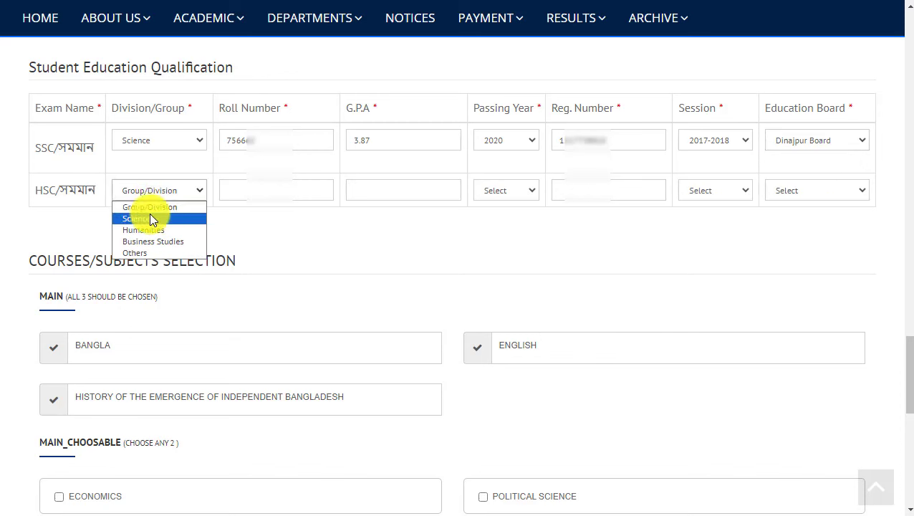
click(155, 229)
click(254, 190)
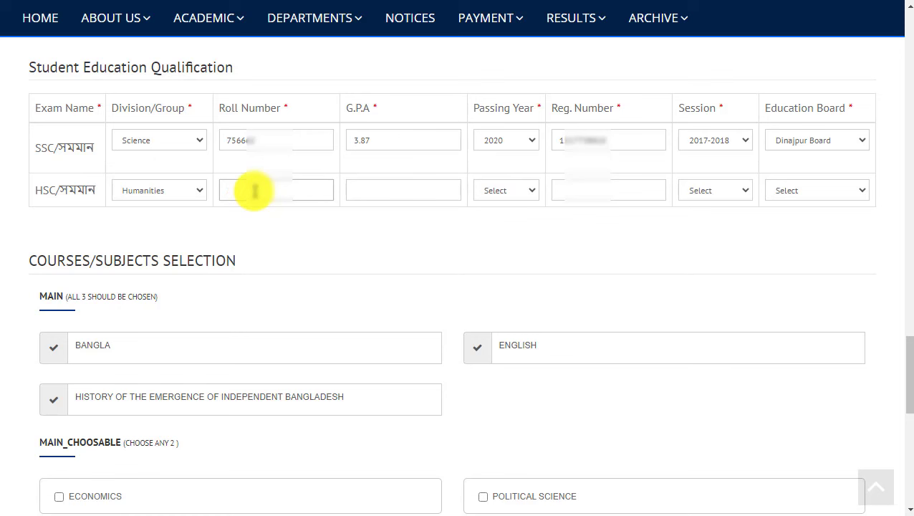
text(3332)
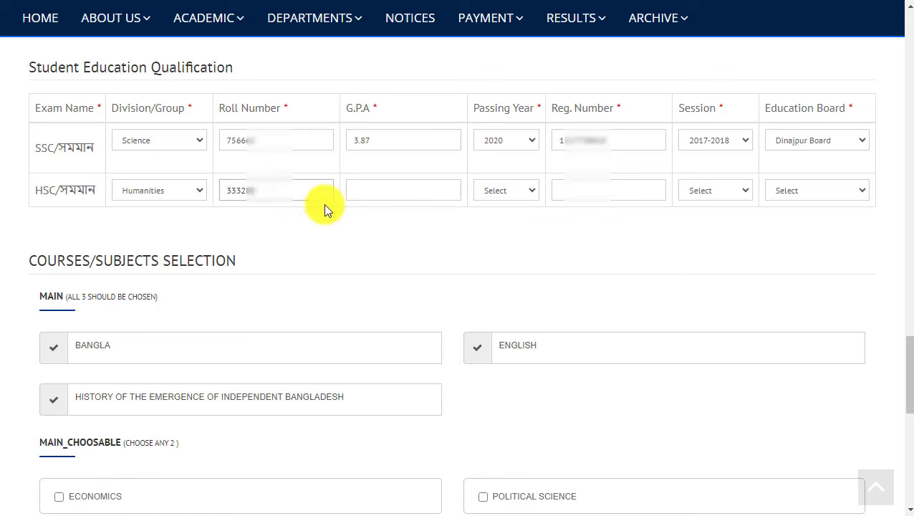
click(385, 191)
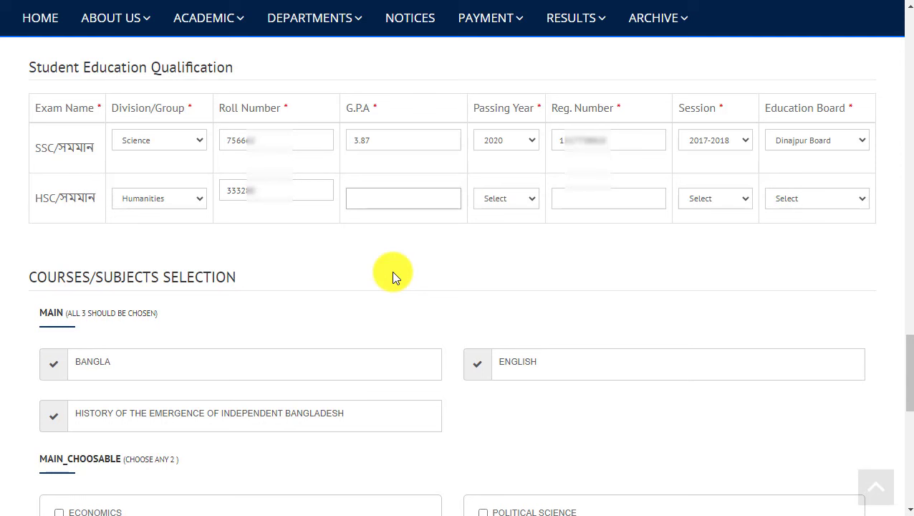
text(3.42)
click(515, 204)
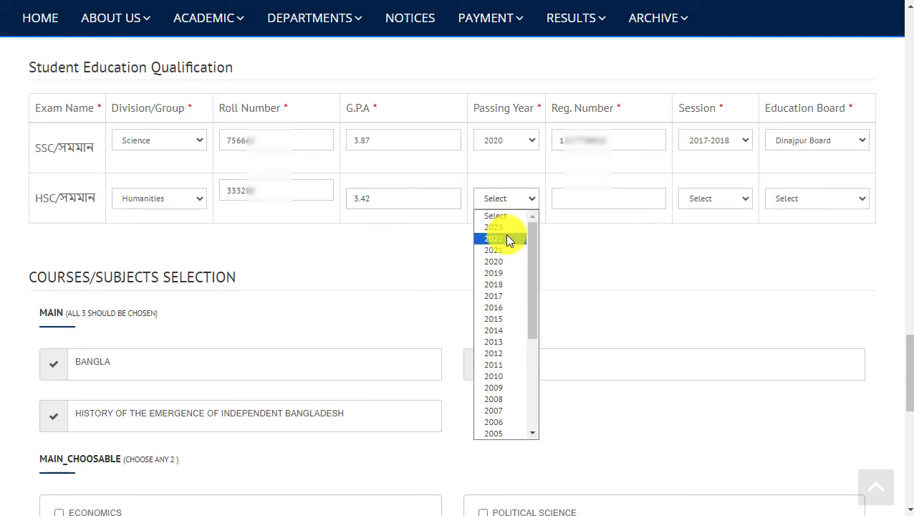
click(507, 240)
click(568, 201)
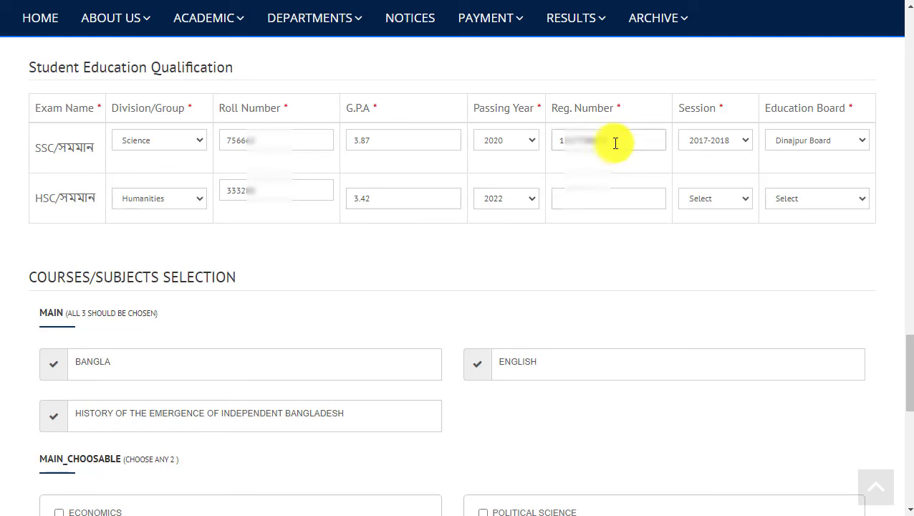
double_click(612, 141)
click(592, 199)
key(ctrl+v)
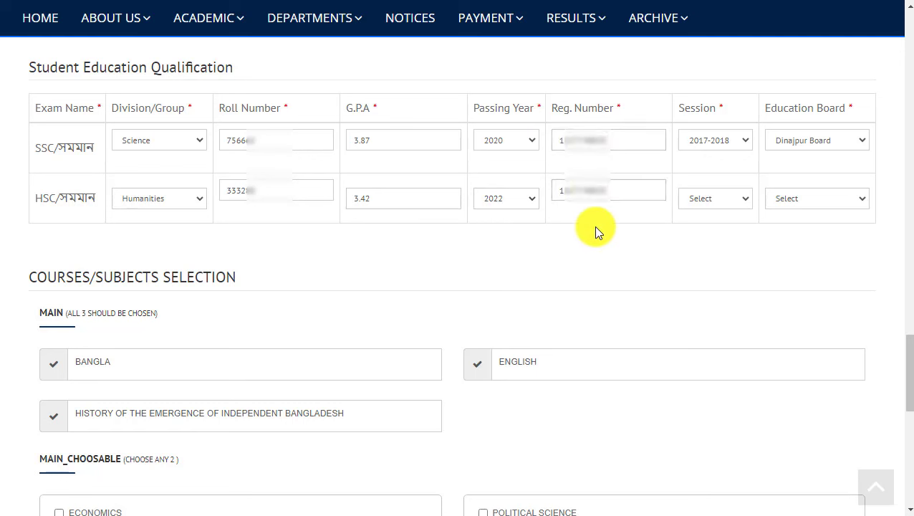
click(702, 201)
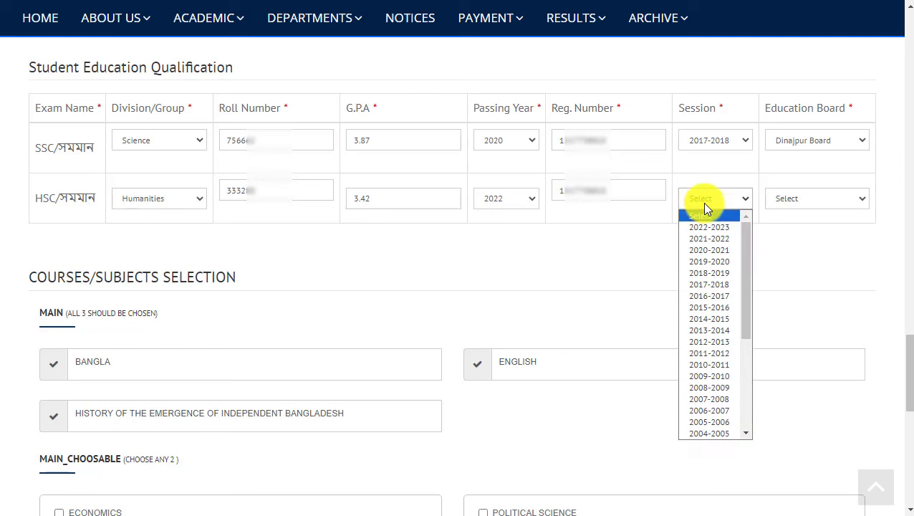
click(709, 249)
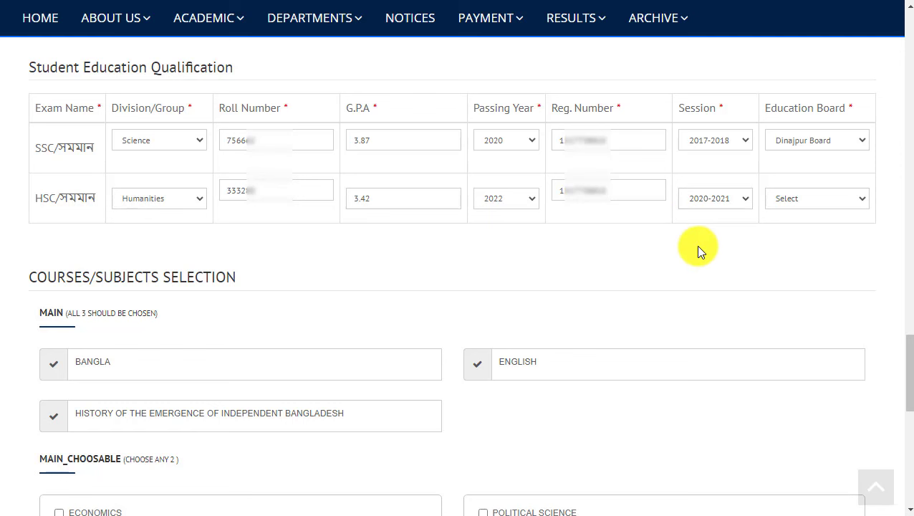
click(786, 201)
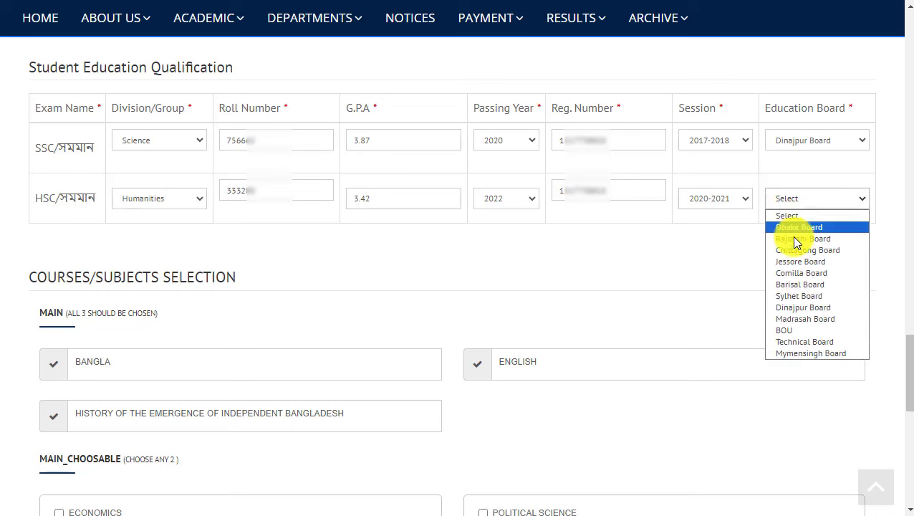
click(803, 302)
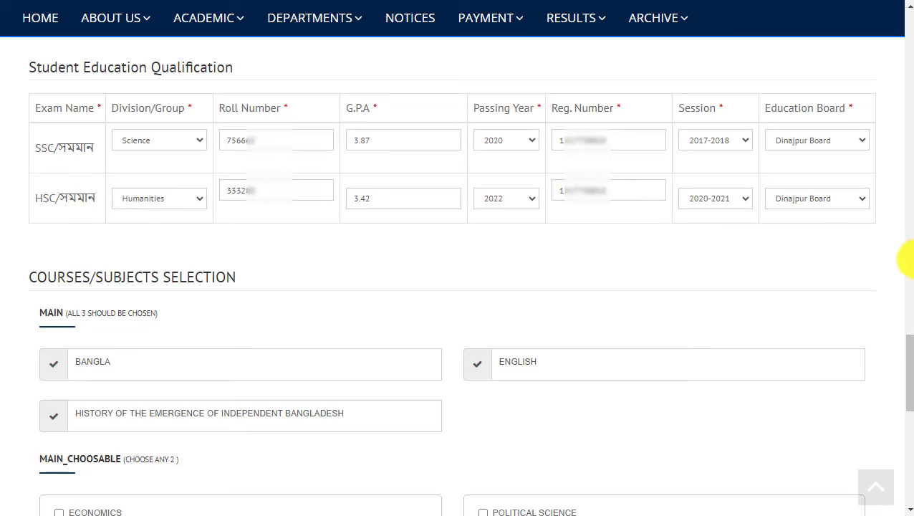
Tick POLITICAL SCIENCE and SOCIOLOGY, then select ISLAMIC HISTORY as the additional subject.
drag(909, 343, 907, 384)
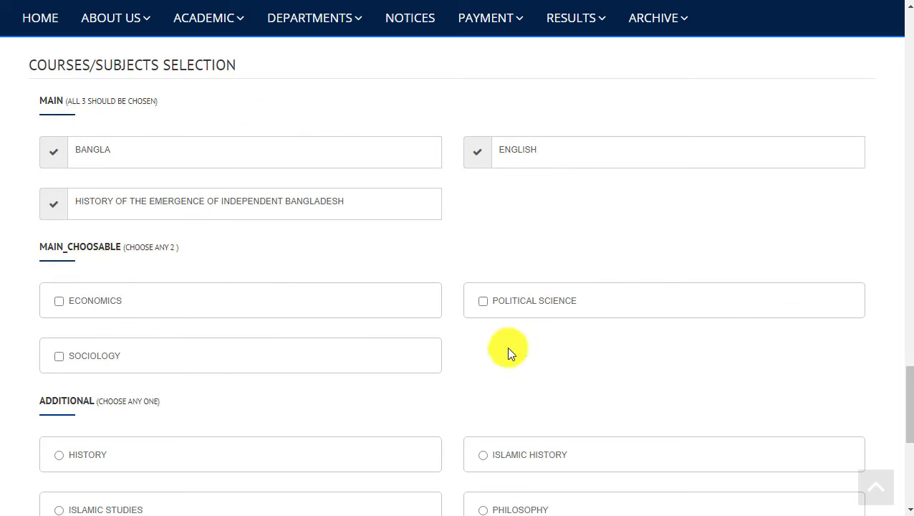
click(489, 304)
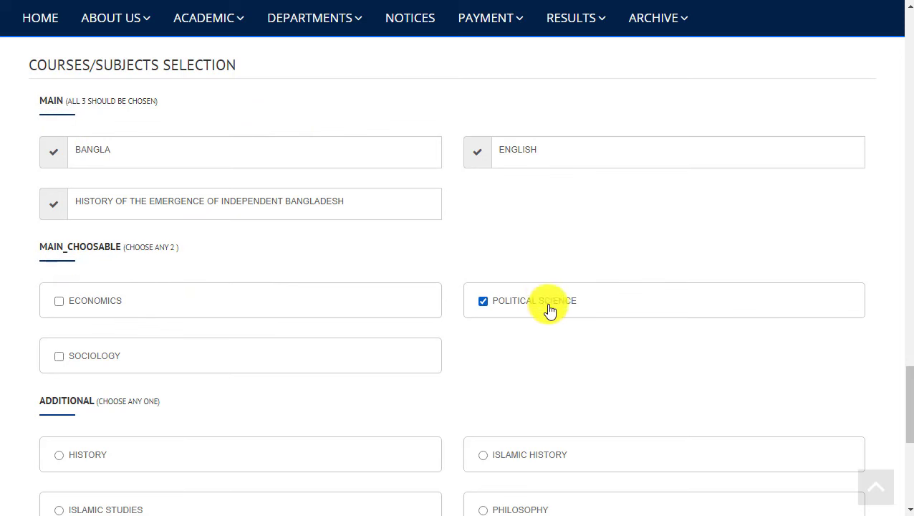
click(59, 357)
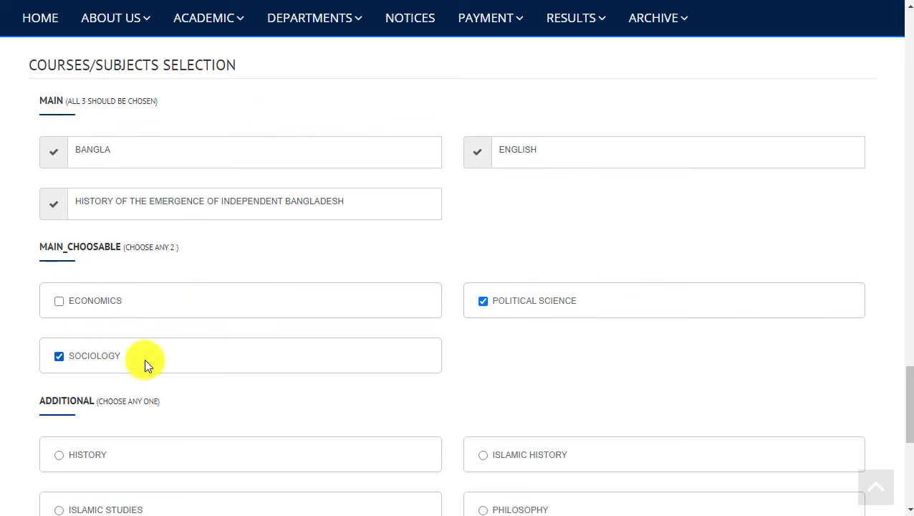
drag(908, 386, 909, 408)
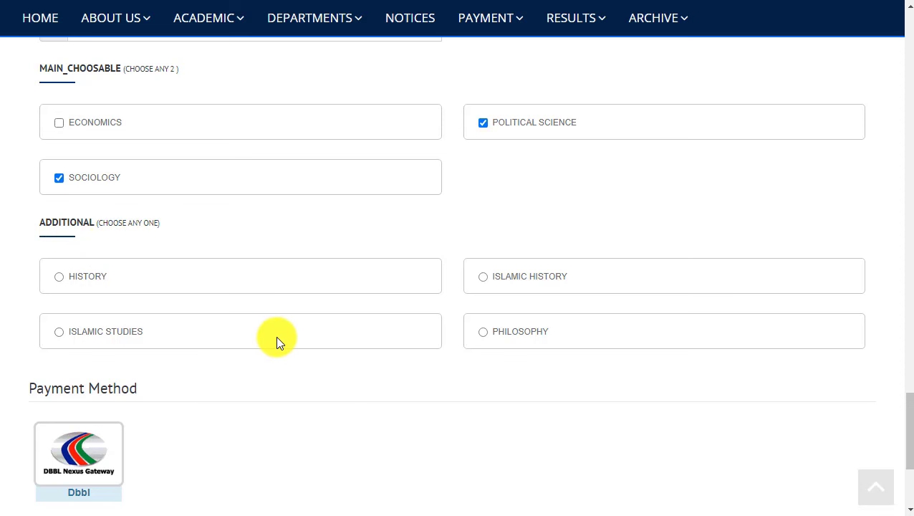
click(483, 274)
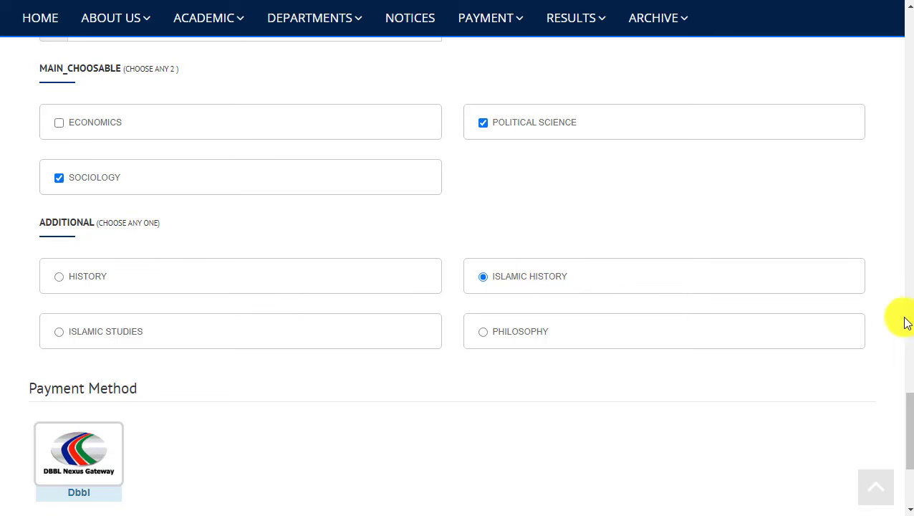
Choose DBBL Nexus Gateway as the payment method and save the application for review.
drag(907, 424, 906, 460)
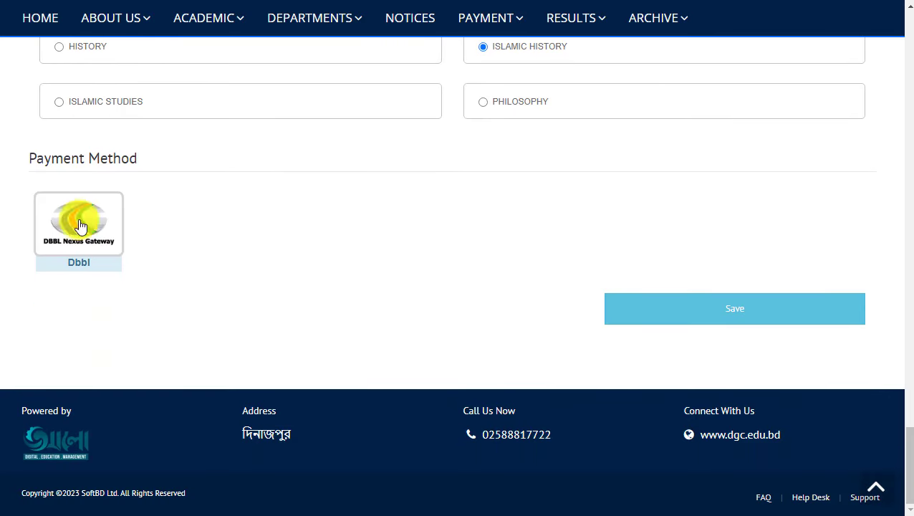
click(92, 242)
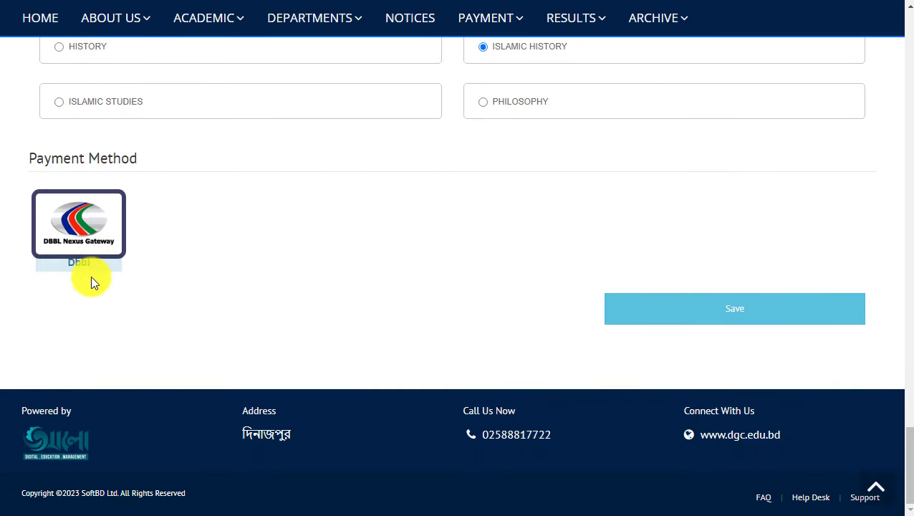
click(729, 316)
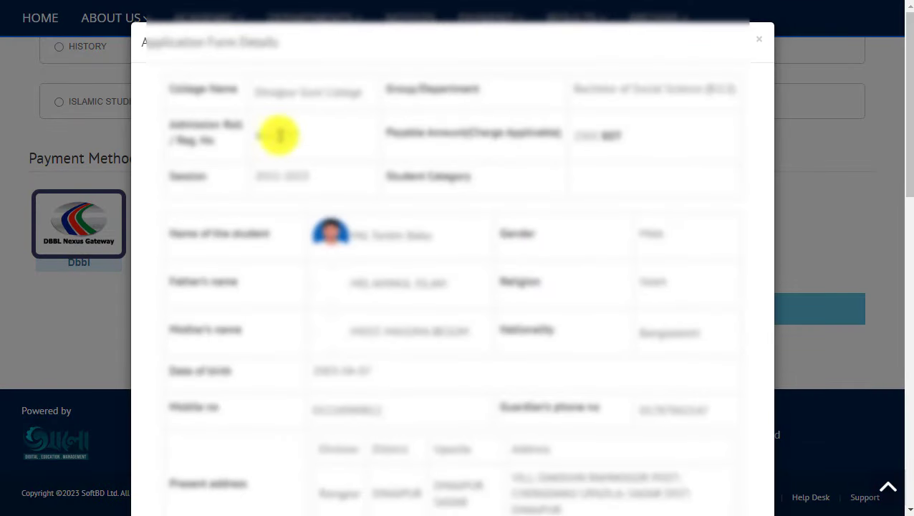
Review the Application Form Details, including the subjects list, then confirm submitting the application.
scroll(316, 255, down, 4)
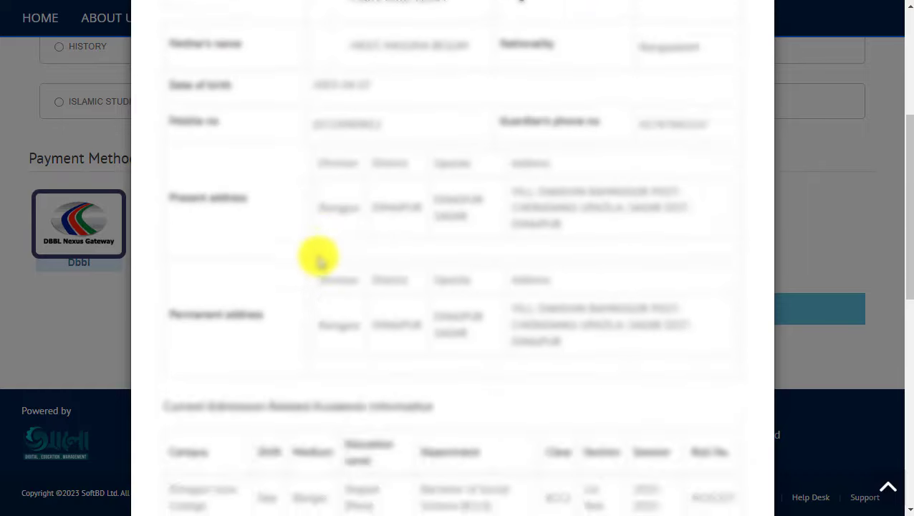
scroll(385, 156, up, 2)
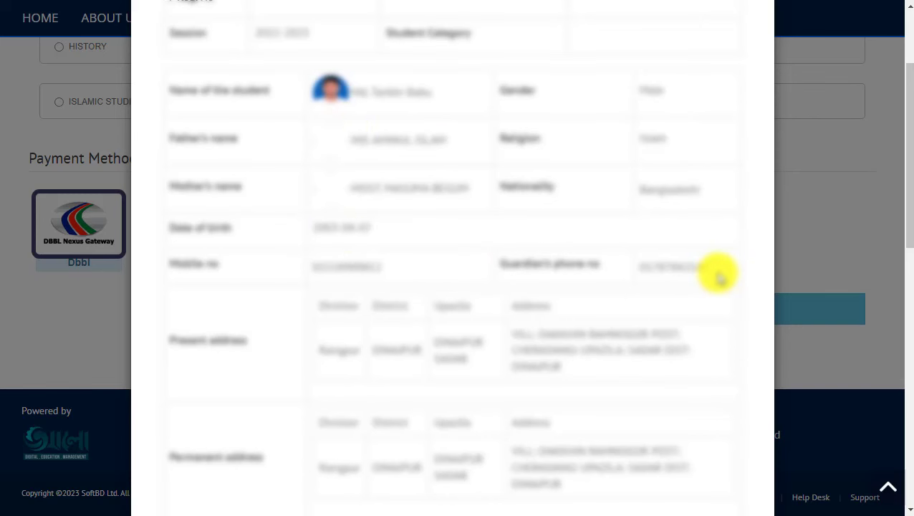
scroll(717, 272, down, 2)
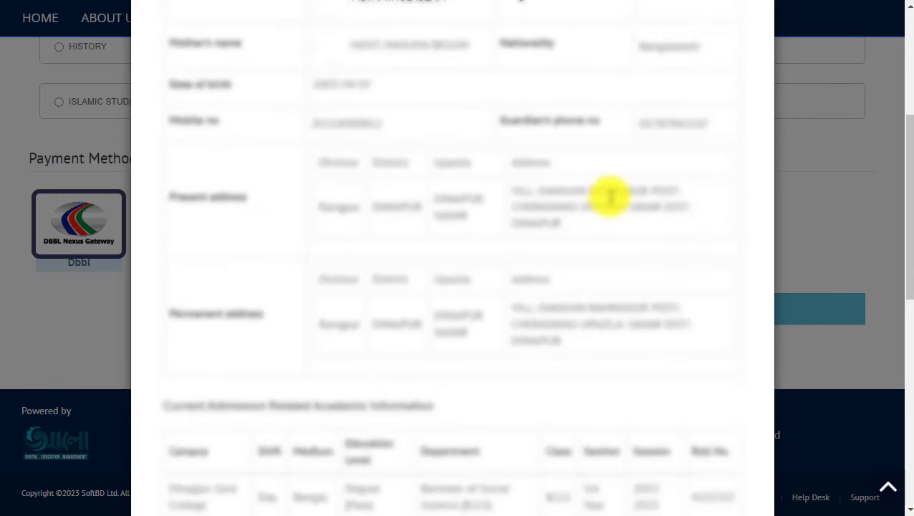
scroll(541, 230, down, 6)
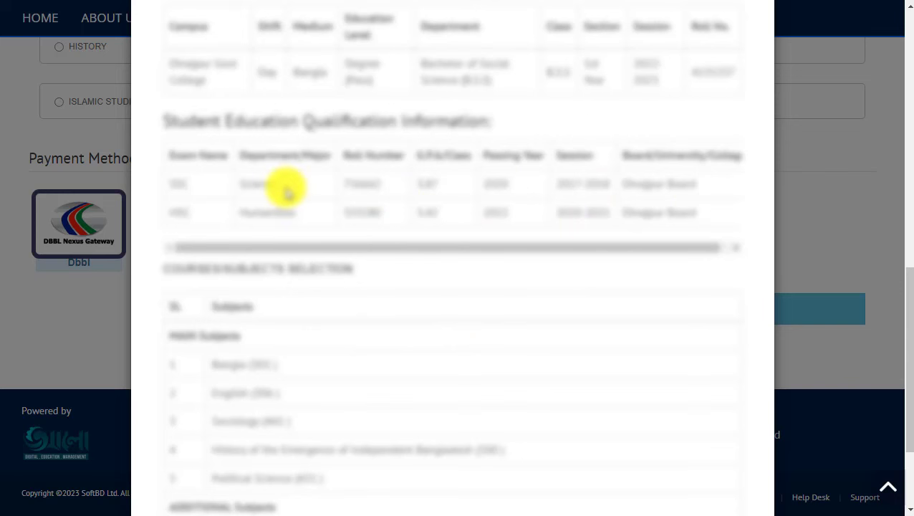
scroll(435, 300, down, 2)
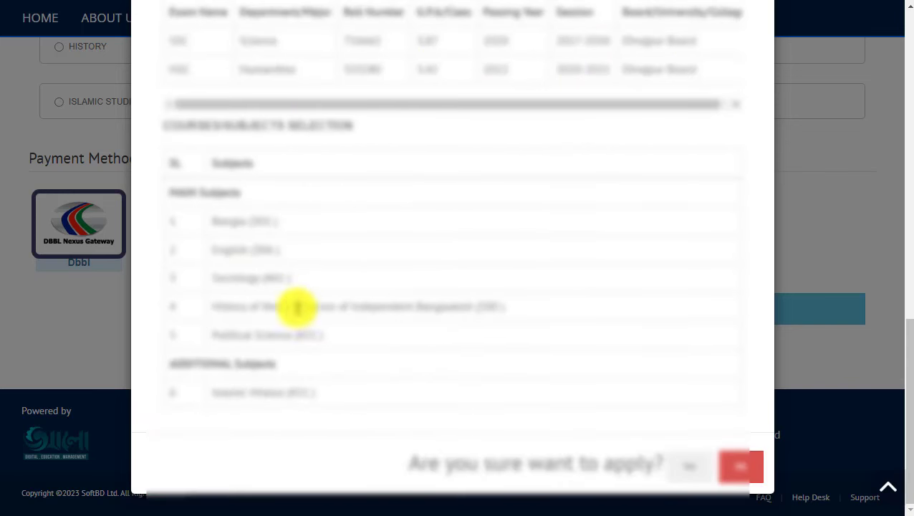
drag(294, 335, 248, 334)
drag(239, 278, 260, 278)
drag(316, 393, 230, 392)
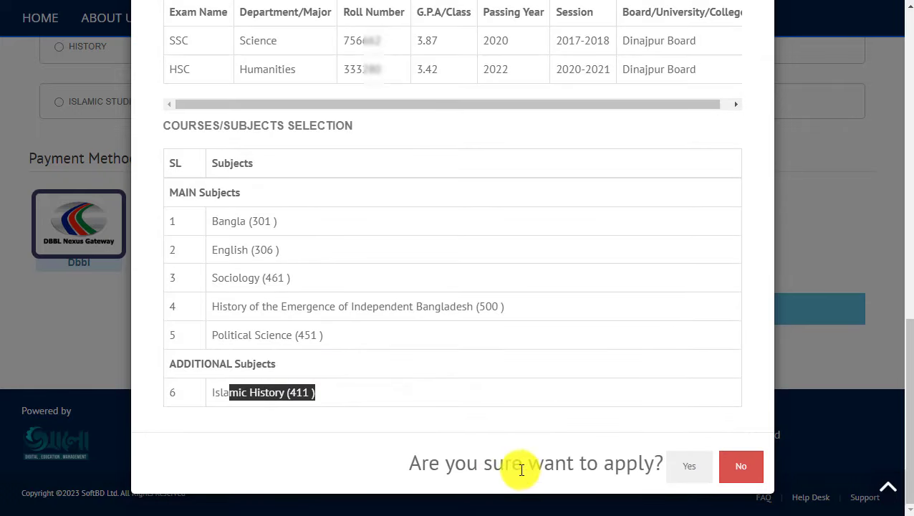
click(690, 472)
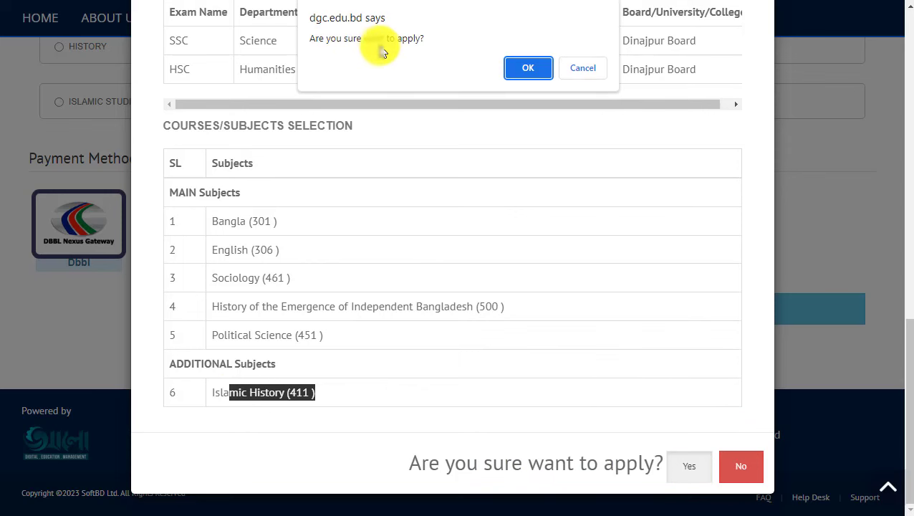
click(519, 71)
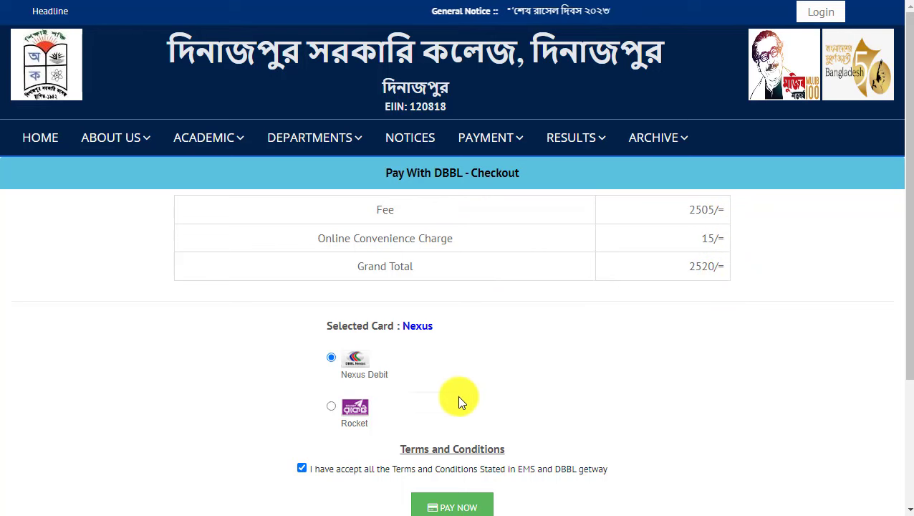
Select Rocket as the payment option and proceed to pay the 2535.06/= total.
drag(906, 244, 906, 337)
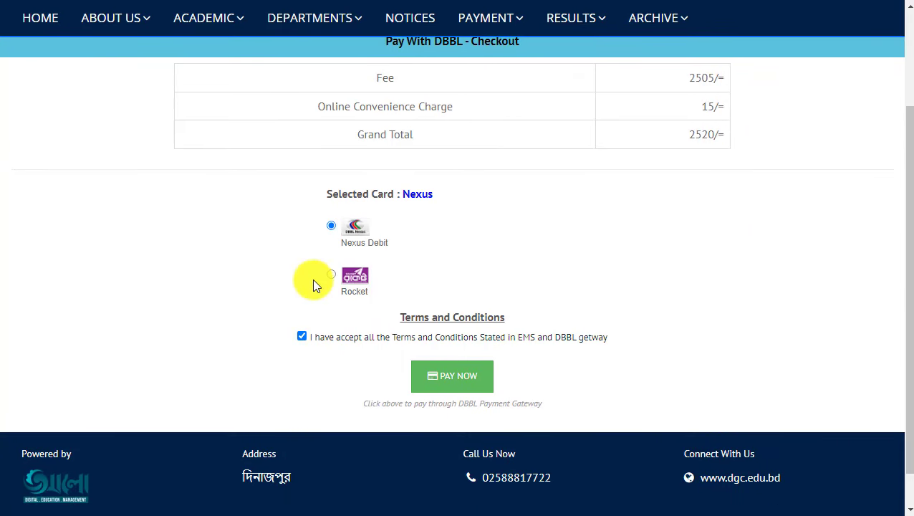
click(331, 275)
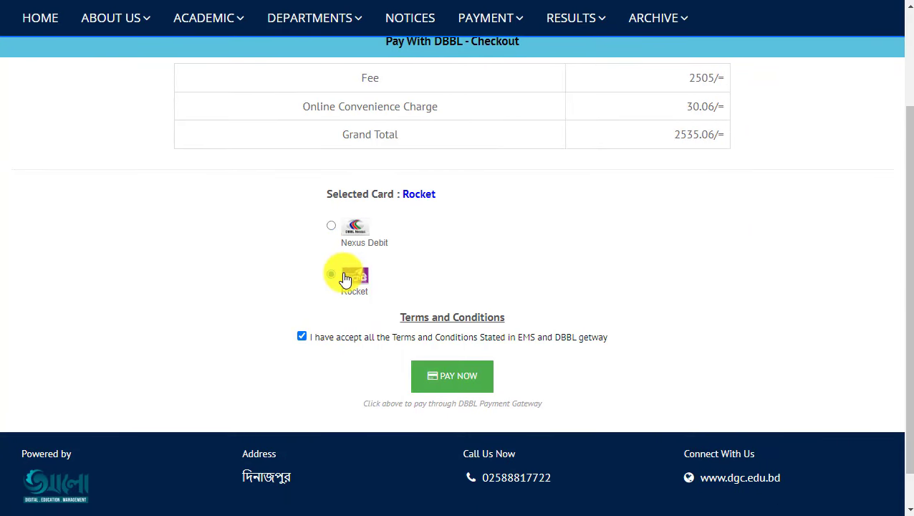
click(344, 280)
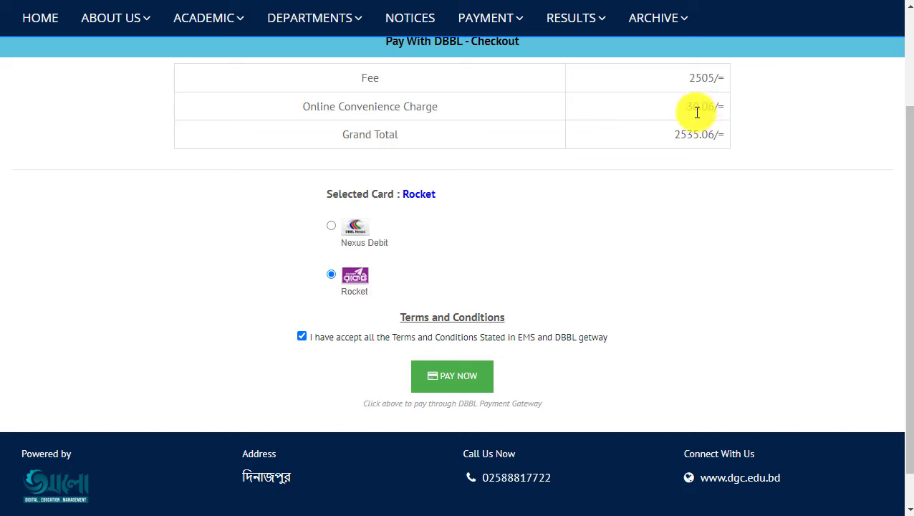
click(332, 226)
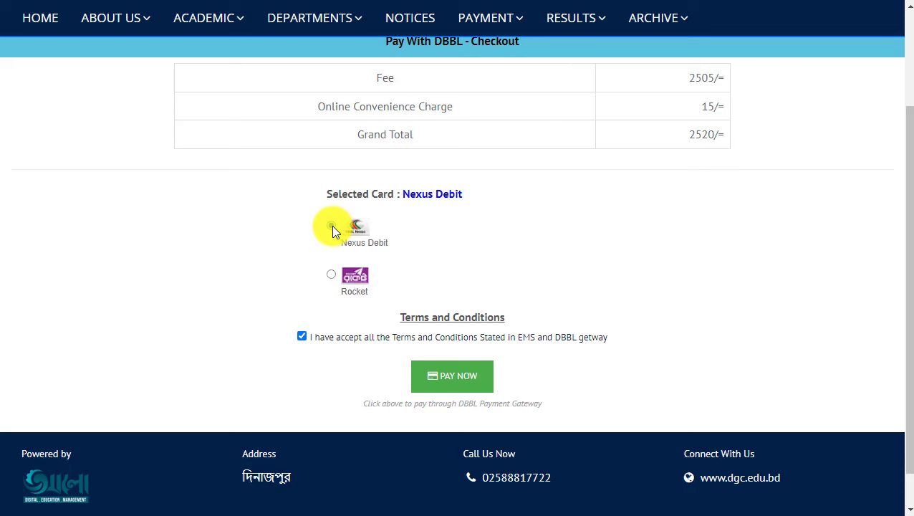
click(331, 274)
drag(909, 249, 900, 236)
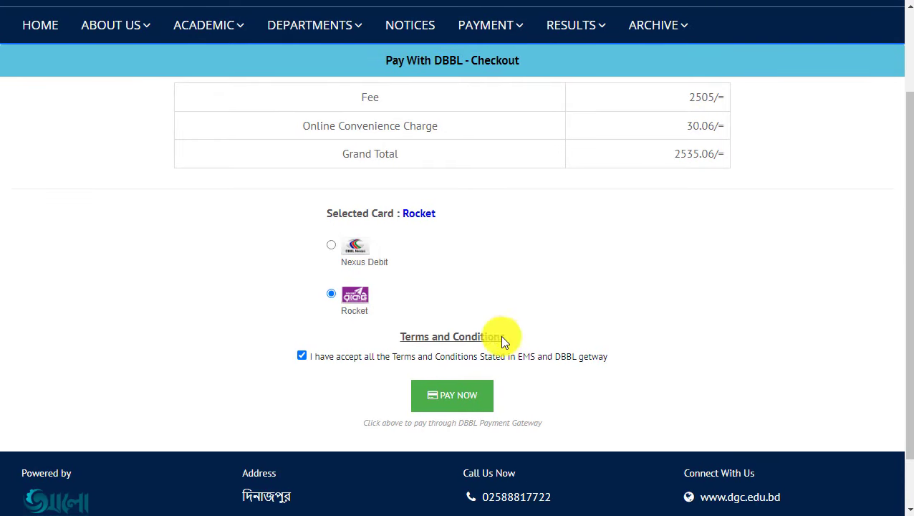
click(461, 395)
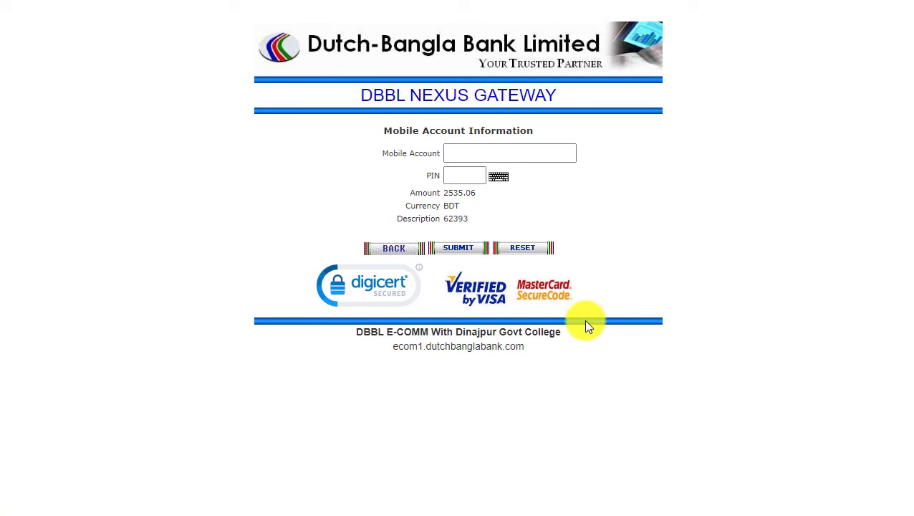
Pay 2535.06 BDT by entering the Rocket account number, PIN and security code.
click(509, 155)
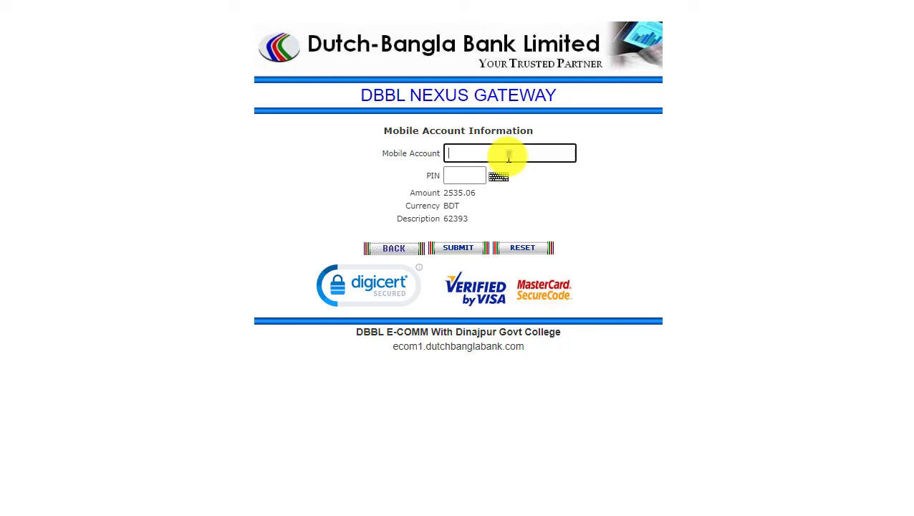
text(0151**)
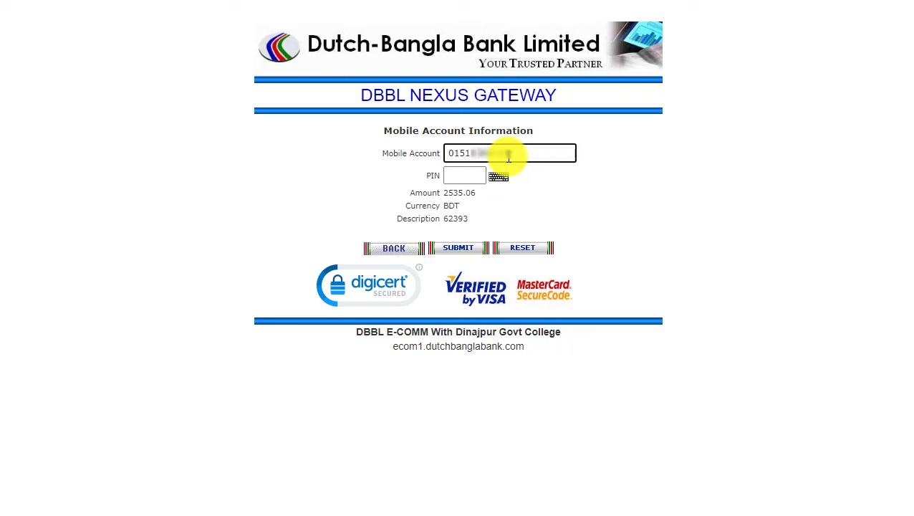
click(465, 176)
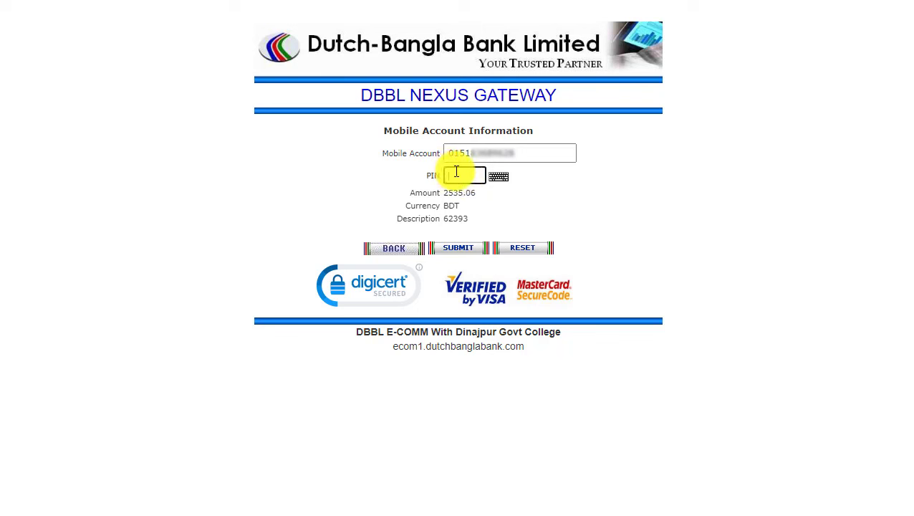
text(••••)
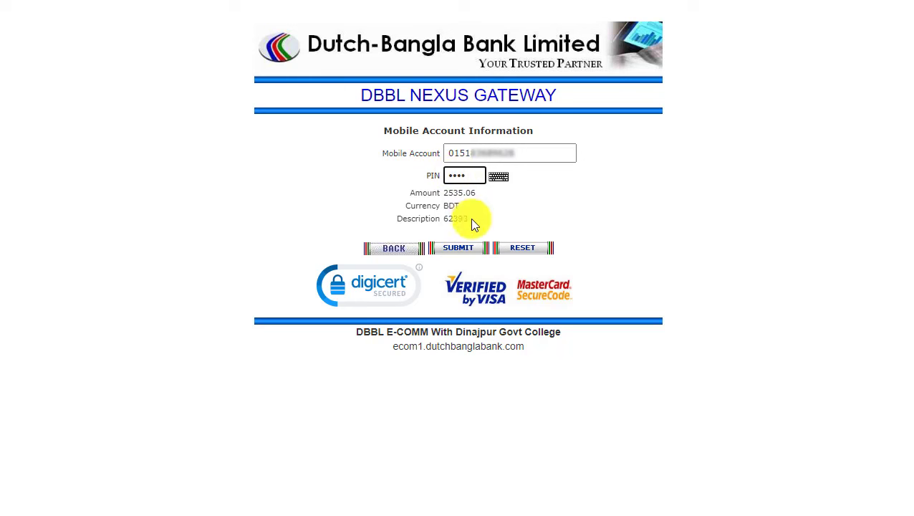
click(457, 248)
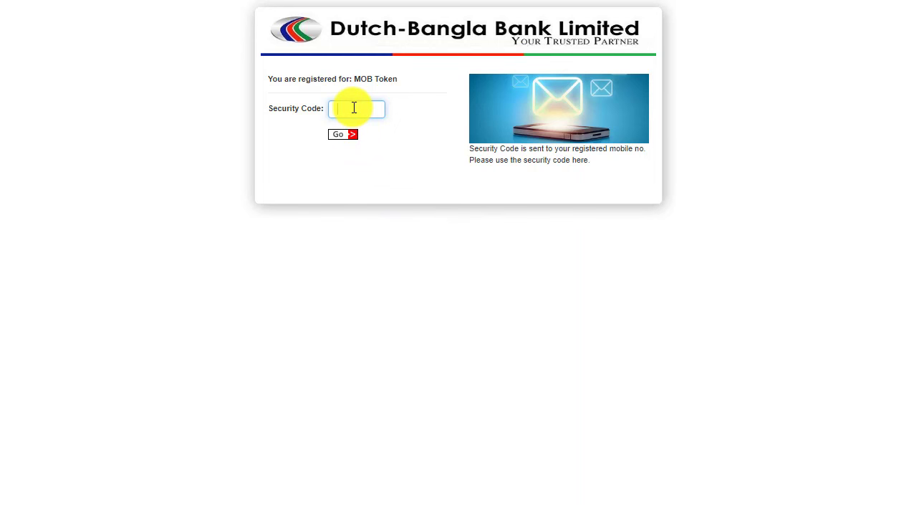
text(*****)
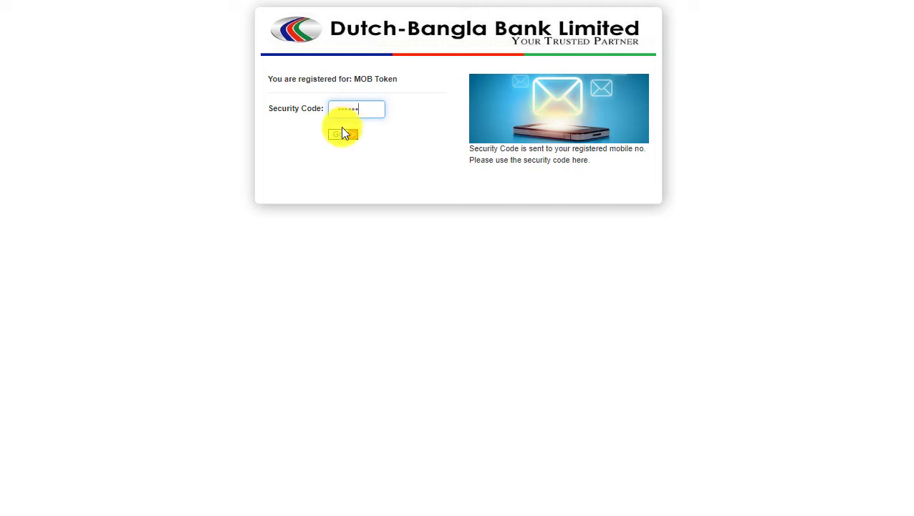
click(340, 136)
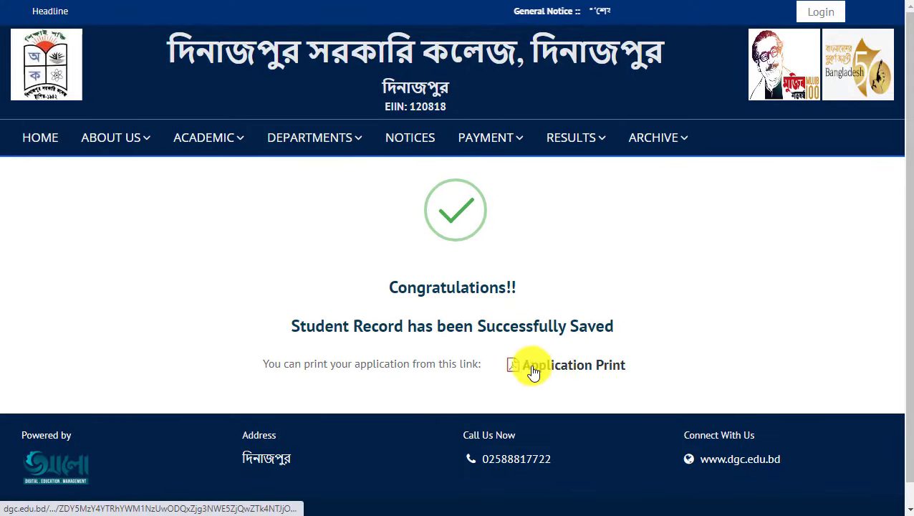
Download the Application Print PDF through IDM and open the downloaded file.
click(605, 367)
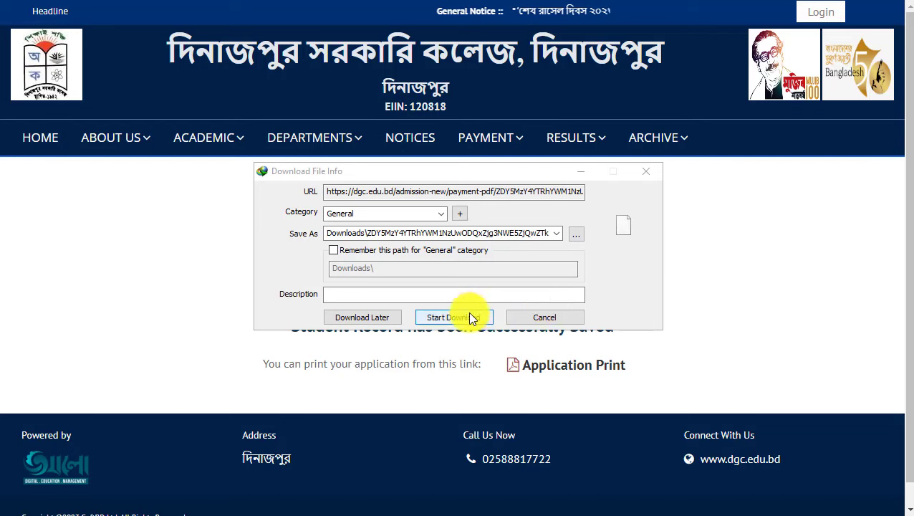
click(467, 313)
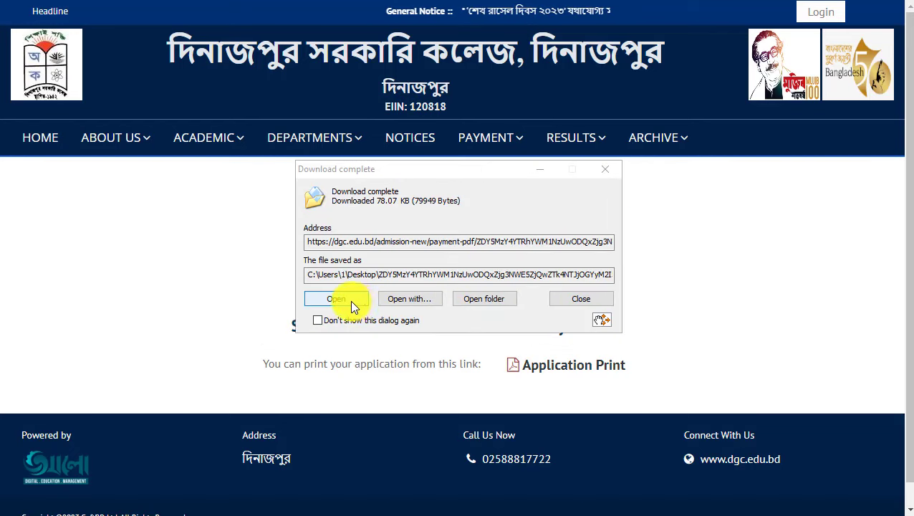
click(350, 301)
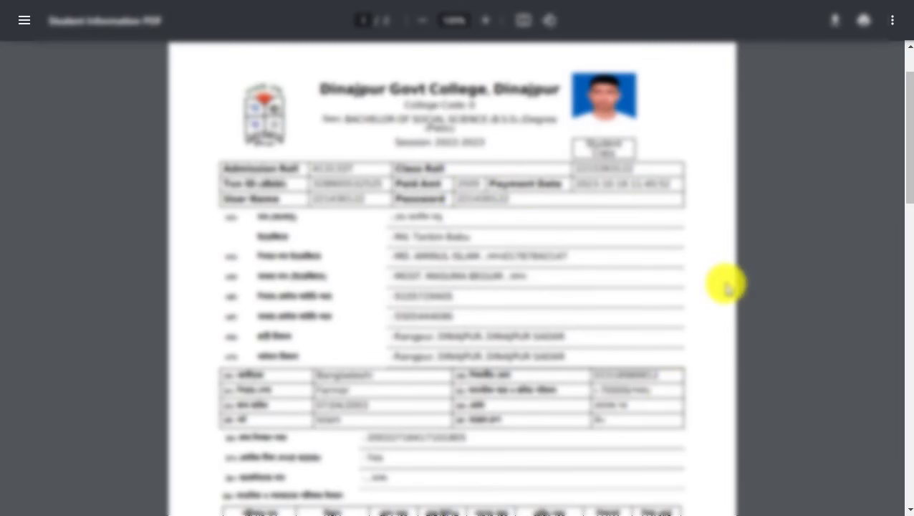
Scroll the Student Information PDF down to the subjects table and QR code.
scroll(724, 284, down, 4)
scroll(724, 284, down, 2)
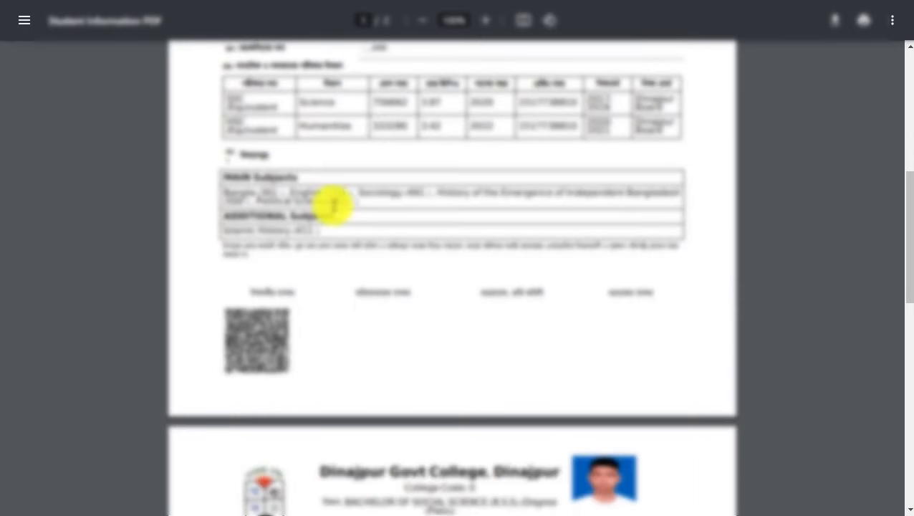